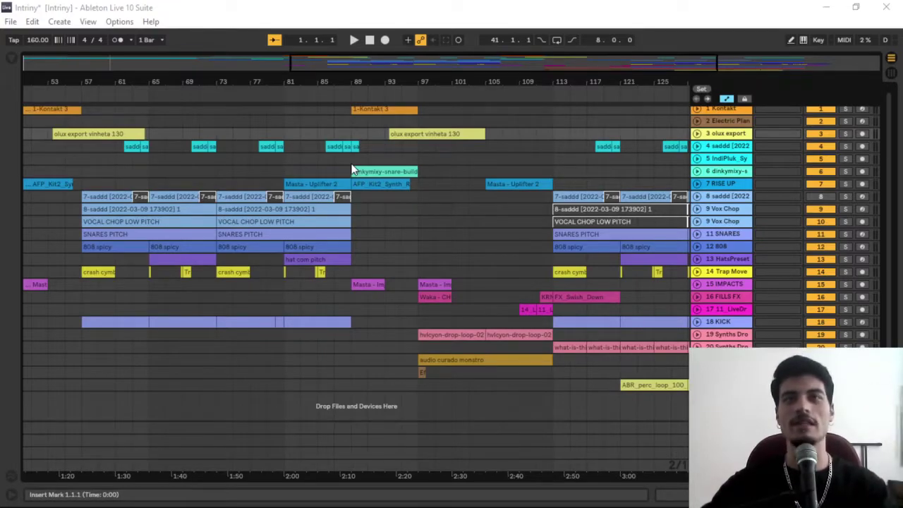
Play the arrangement from bar 89 to review the second half of the track
{"action": "left_click_drag", "start_coordinate": [350, 68], "coordinate": [437, 67]}
{"action": "left_click_drag", "start_coordinate": [244, 161], "coordinate": [246, 161]}
{"action": "left_click", "coordinate": [212, 160]}
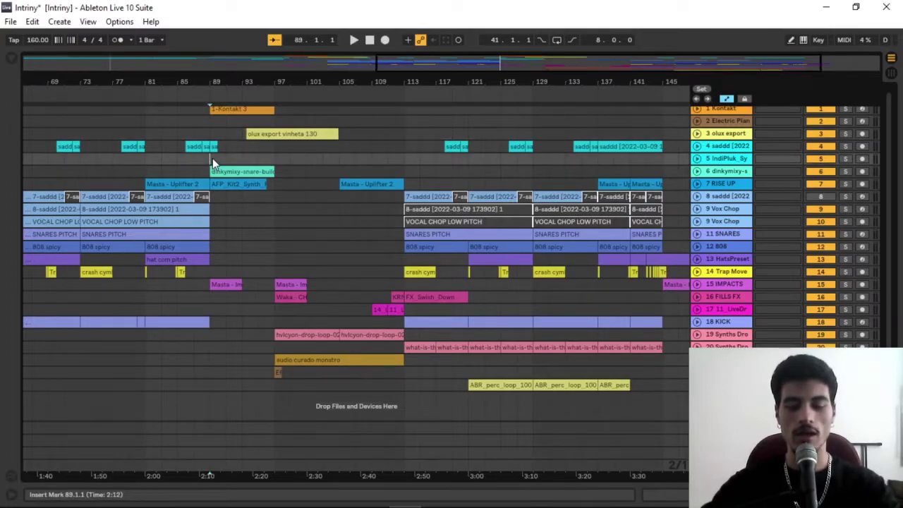
{"action": "key", "text": "space"}
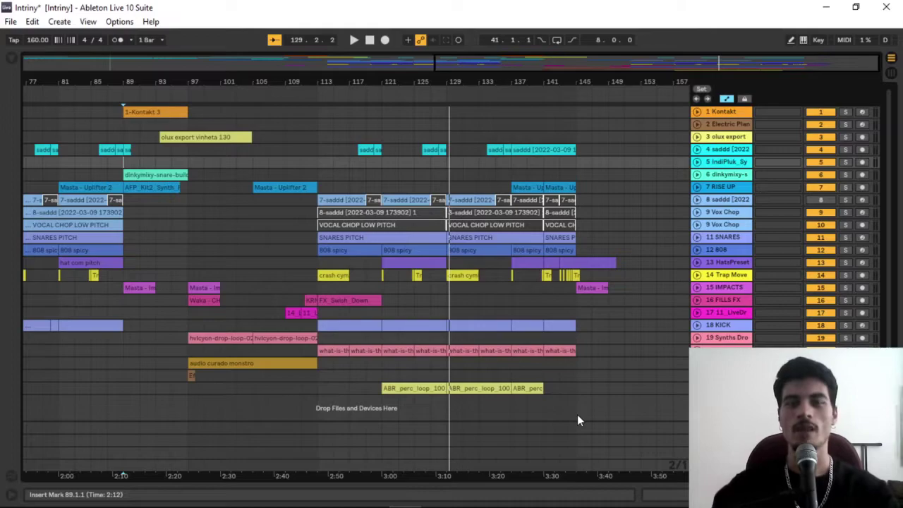
Insert a MIDI track below the IMPACTS track and an audio track below the dinkymixy track
{"action": "scroll", "coordinate": [448, 362], "scroll_direction": "down", "scroll_amount": 4}
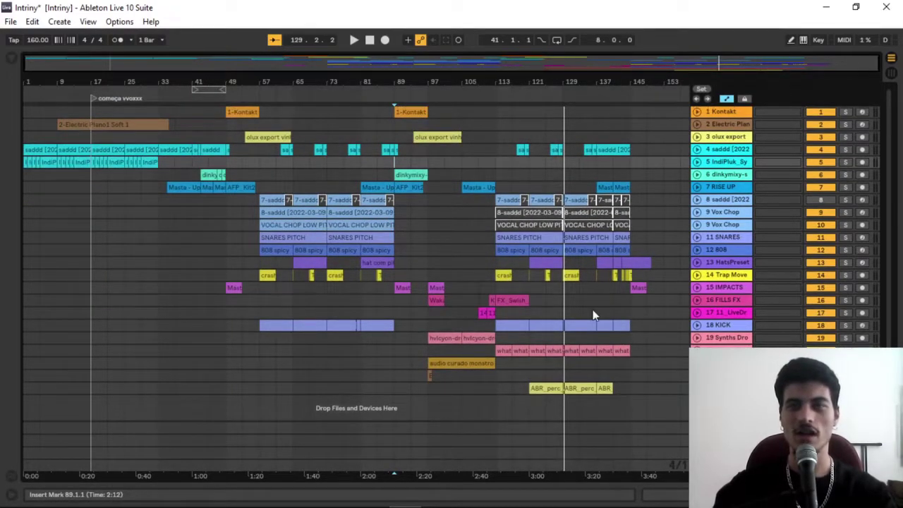
{"action": "left_click", "coordinate": [721, 286]}
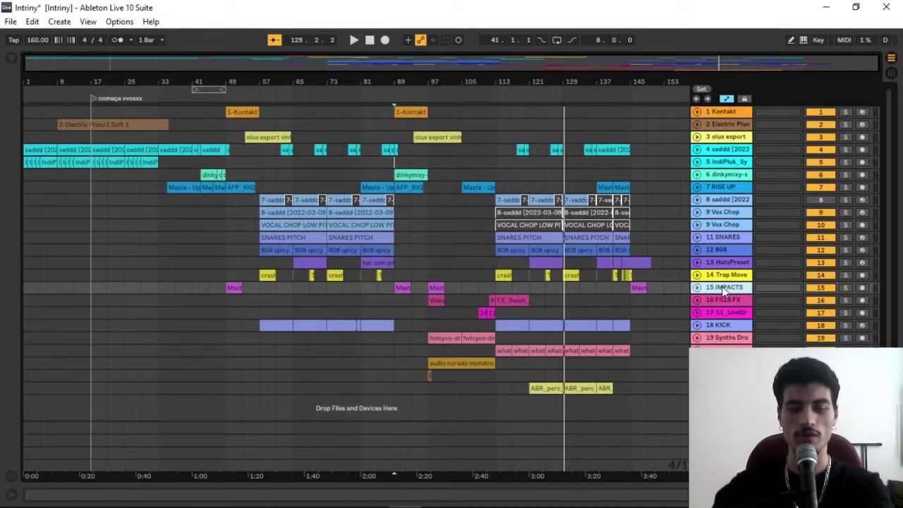
{"action": "key", "text": "ctrl+shift+t"}
{"action": "double_click", "coordinate": [716, 175]}
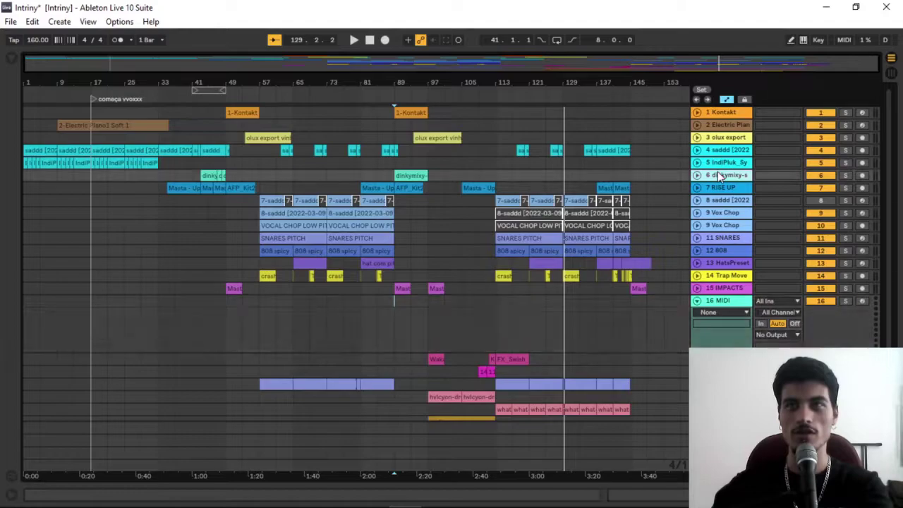
{"action": "key", "text": "ctrl+t"}
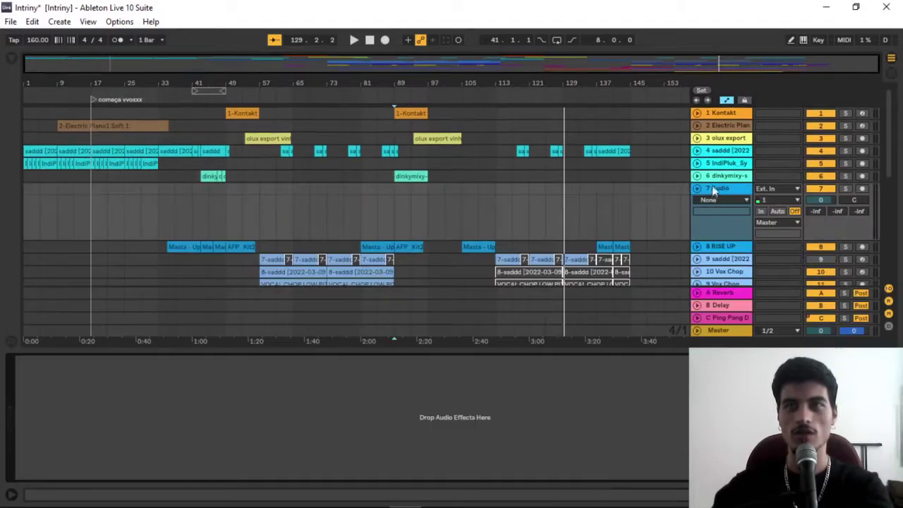
Insert a MIDI track below the olux export track and hide the device view
{"action": "left_click", "coordinate": [721, 137]}
{"action": "key", "text": "ctrl+shift+t"}
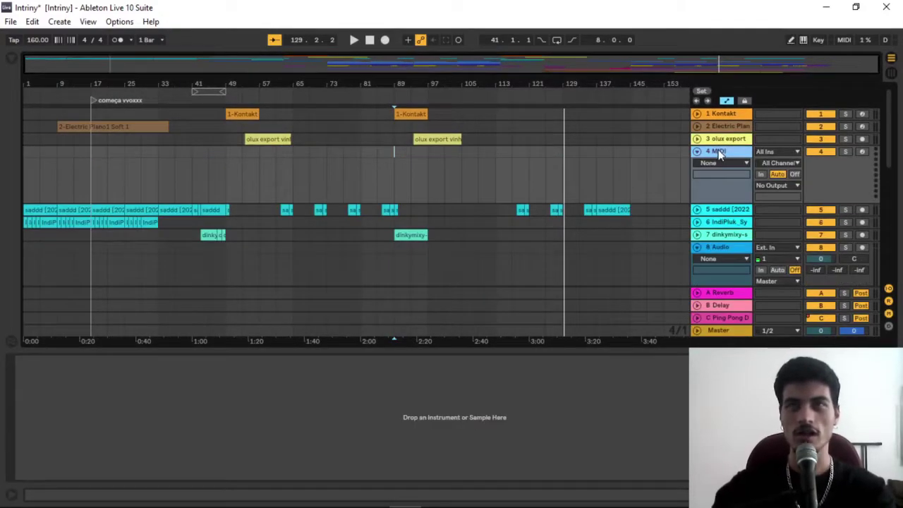
{"action": "key", "text": "ctrl+f"}
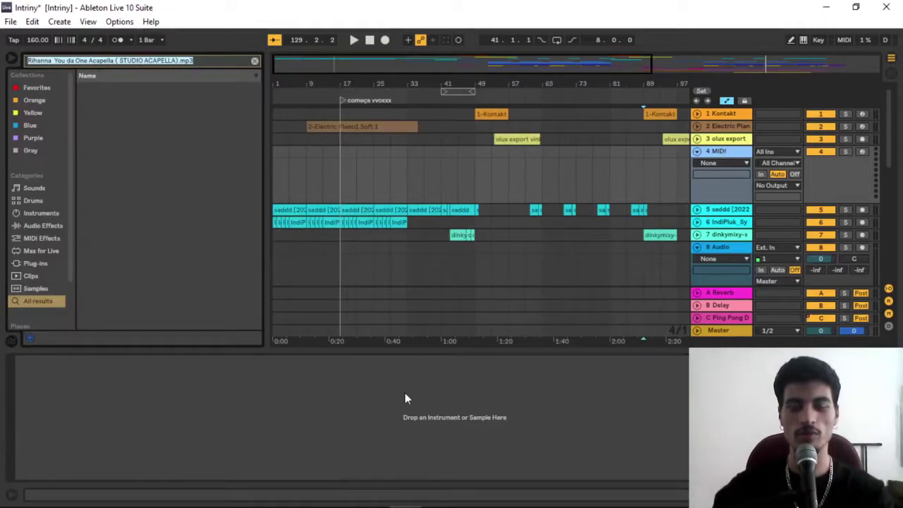
{"action": "key", "text": "ctrl+alt+b"}
{"action": "key", "text": "ctrl+alt+l"}
Fold the three newly inserted empty tracks and delete them from the arrangement
{"action": "scroll", "coordinate": [424, 381], "scroll_direction": "down", "scroll_amount": 5}
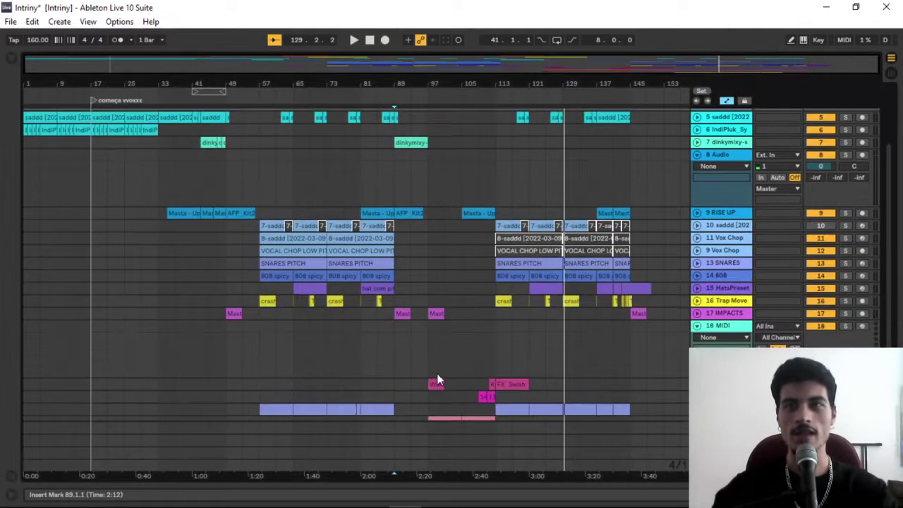
{"action": "scroll", "coordinate": [428, 377], "scroll_direction": "up", "scroll_amount": 5}
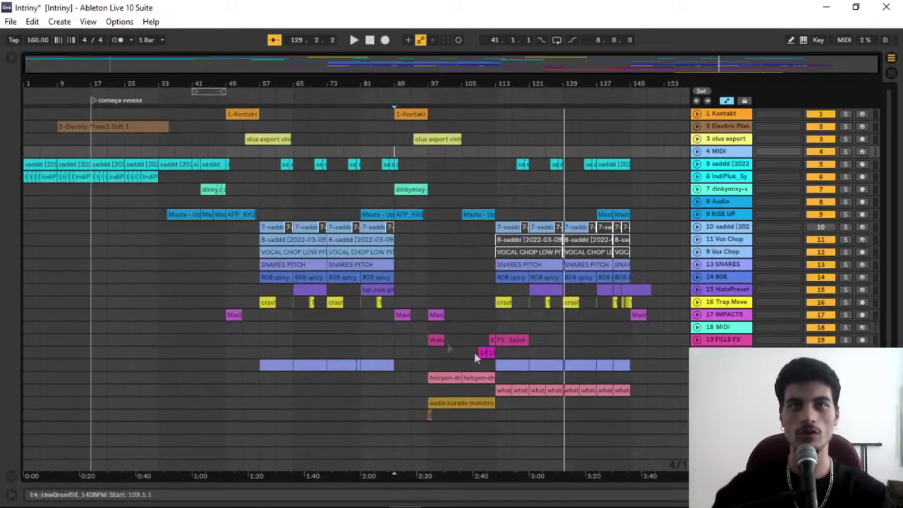
{"action": "scroll", "coordinate": [409, 354], "scroll_direction": "down", "scroll_amount": 3}
{"action": "scroll", "coordinate": [569, 406], "scroll_direction": "up", "scroll_amount": 3}
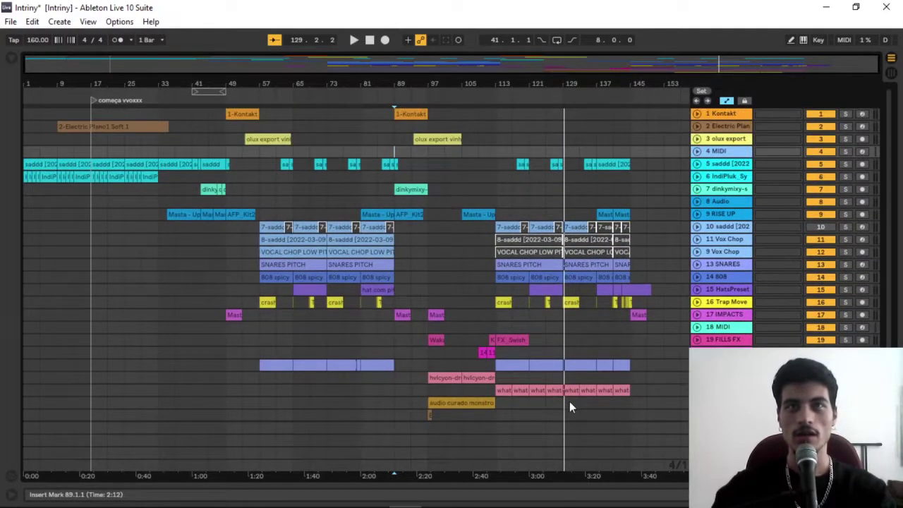
{"action": "left_click", "coordinate": [734, 201]}
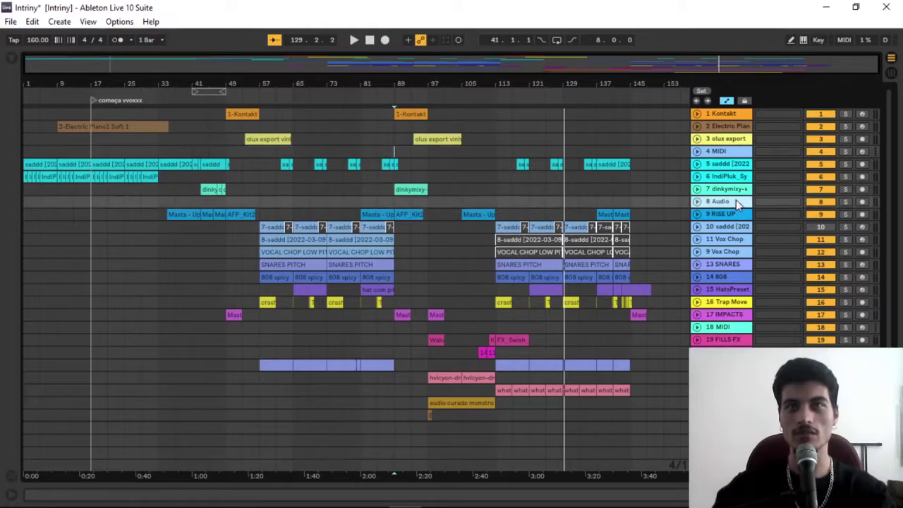
{"action": "left_click", "coordinate": [724, 154]}
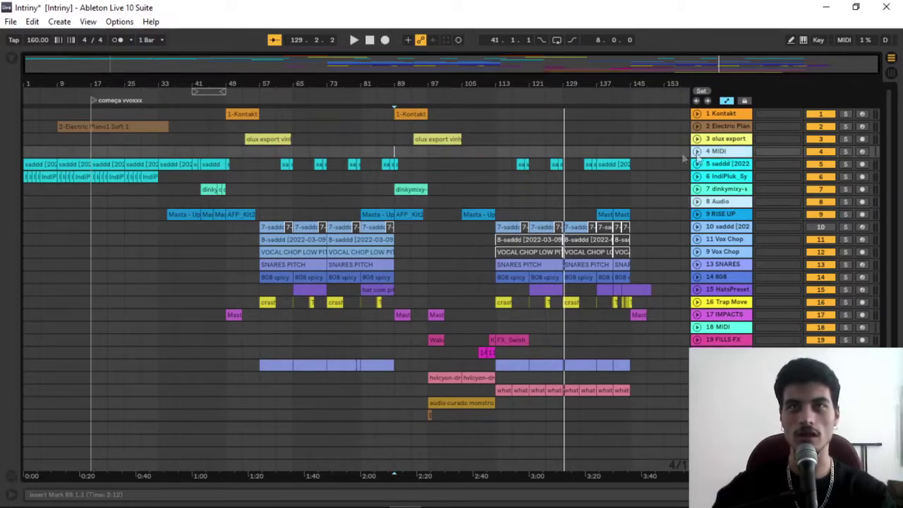
{"action": "scroll", "coordinate": [656, 205], "scroll_direction": "down", "scroll_amount": 3}
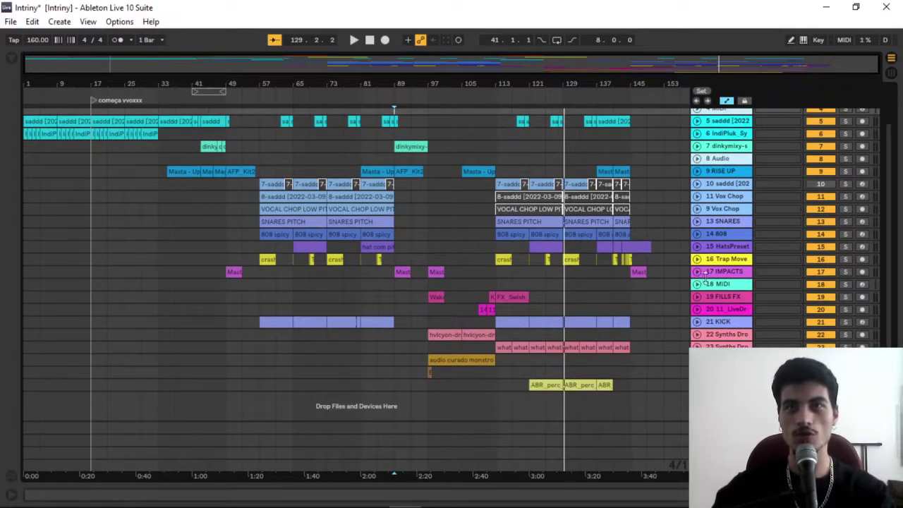
{"action": "left_click", "coordinate": [727, 285]}
{"action": "key", "text": "Delete"}
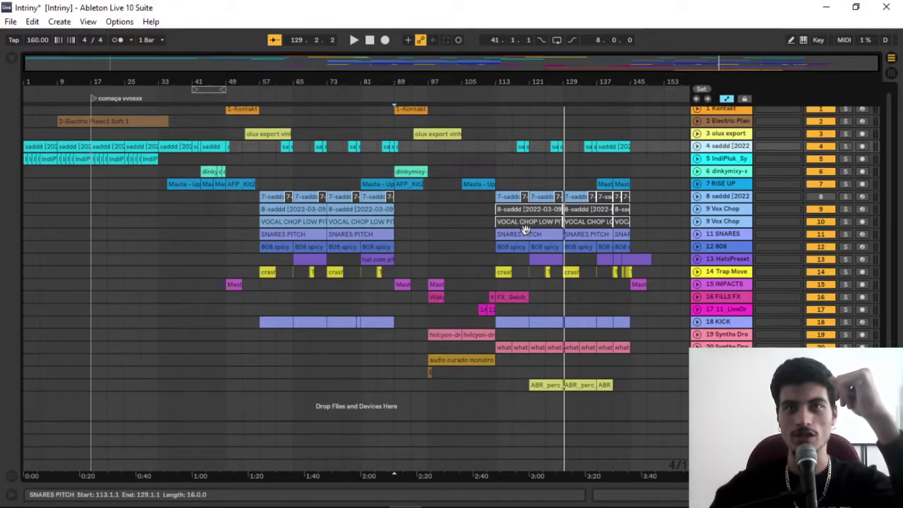
Move the 808 track directly below KICK, with the HatsPreset track below Trap Move
{"action": "scroll", "coordinate": [470, 204], "scroll_direction": "up", "scroll_amount": 1}
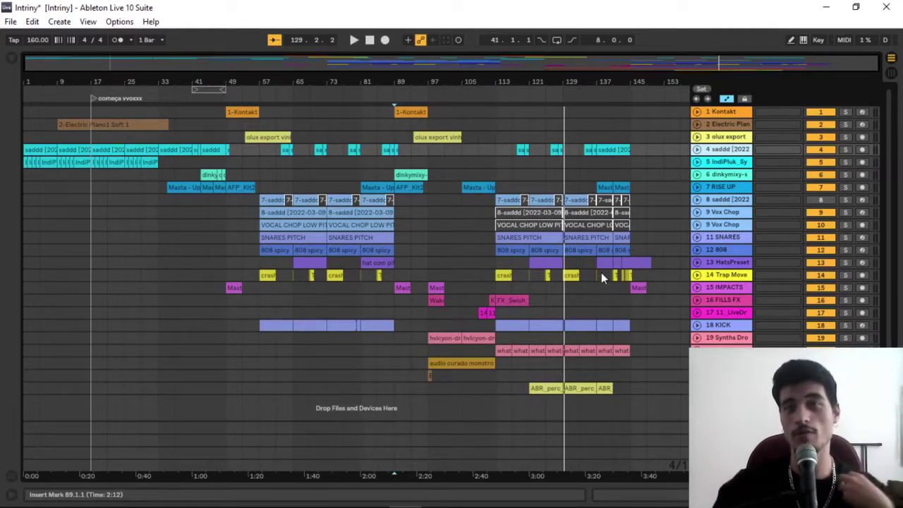
{"action": "left_click", "coordinate": [490, 387]}
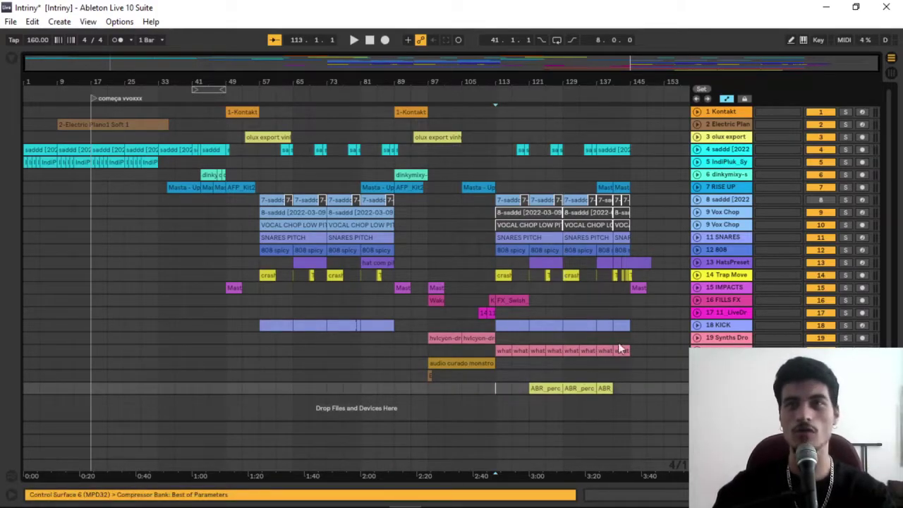
{"action": "left_click_drag", "start_coordinate": [728, 262], "coordinate": [730, 331]}
{"action": "left_click", "coordinate": [725, 251]}
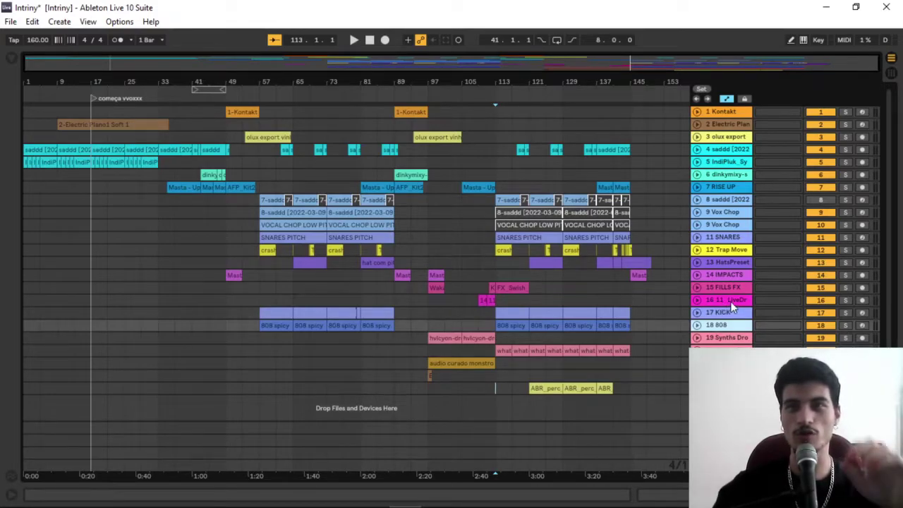
Move the FILLS FX track below the audio curado track and the SNARES track directly above KICK
{"action": "left_click_drag", "start_coordinate": [727, 286], "coordinate": [727, 369]}
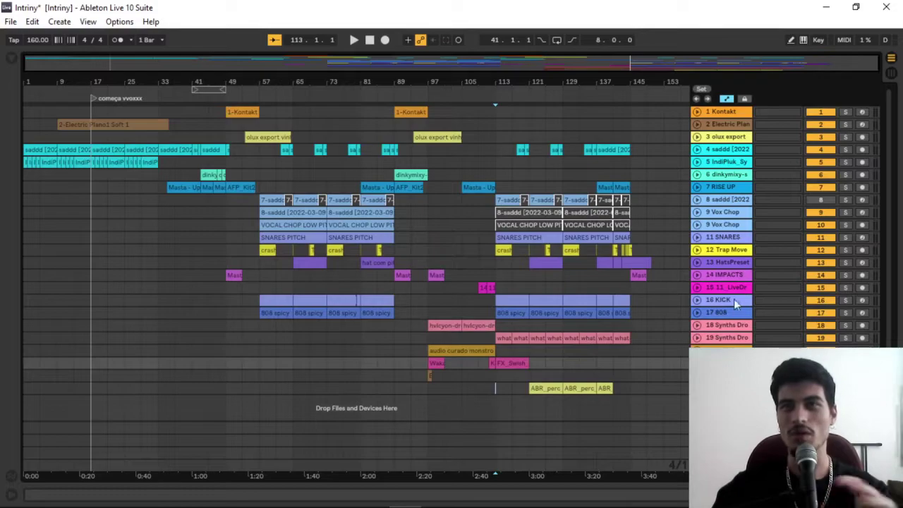
{"action": "left_click", "coordinate": [723, 266]}
{"action": "left_click_drag", "start_coordinate": [723, 267], "coordinate": [723, 295]}
Move both Vox Chop tracks together to directly below the IndiPluk track
{"action": "left_click", "coordinate": [723, 212]}
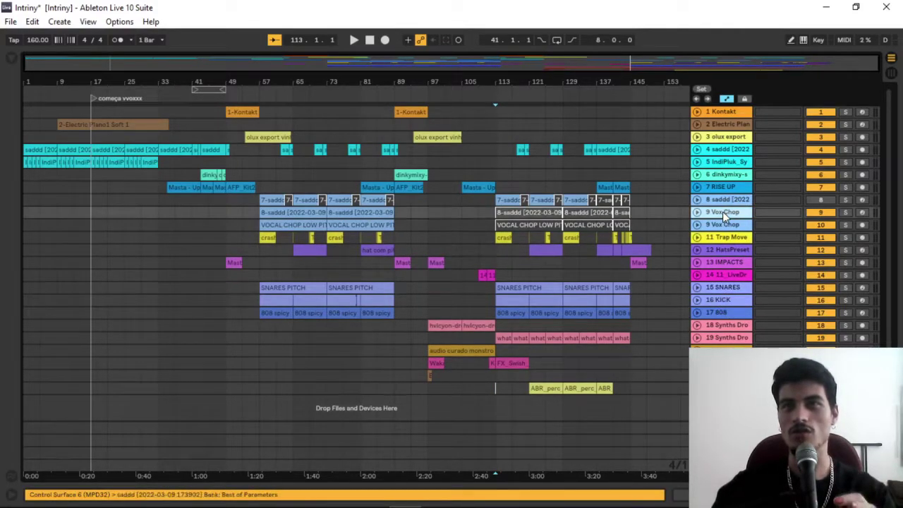
{"action": "left_click", "coordinate": [722, 223]}
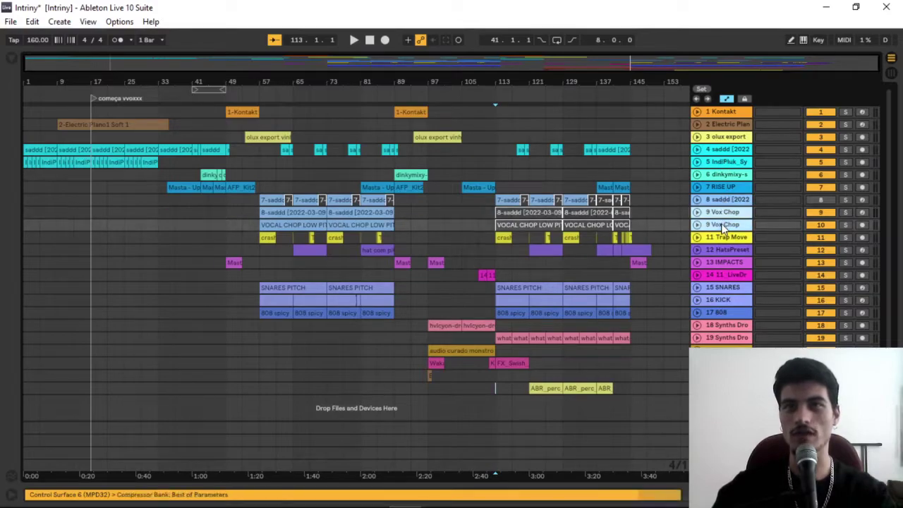
{"action": "left_click_drag", "start_coordinate": [721, 213], "coordinate": [726, 169]}
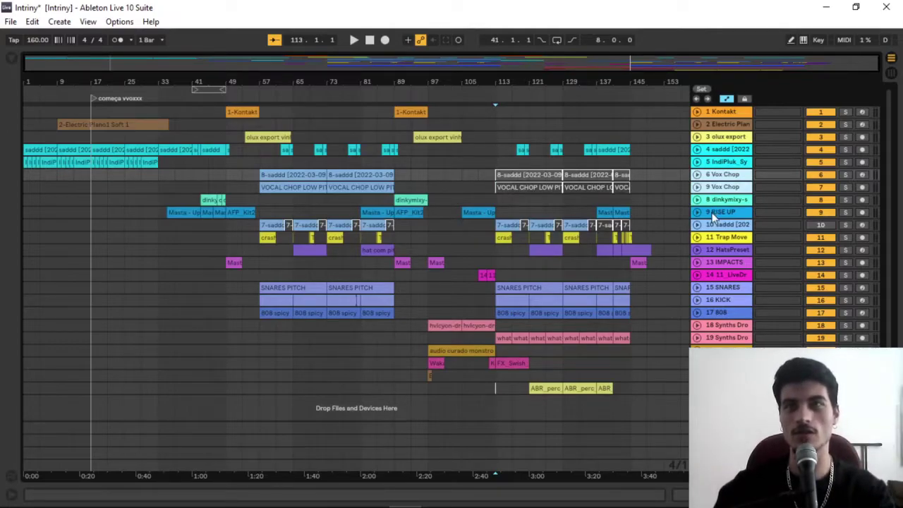
Apply the light blue track colour to the two Vox Chop tracks
{"action": "right_click", "coordinate": [727, 173]}
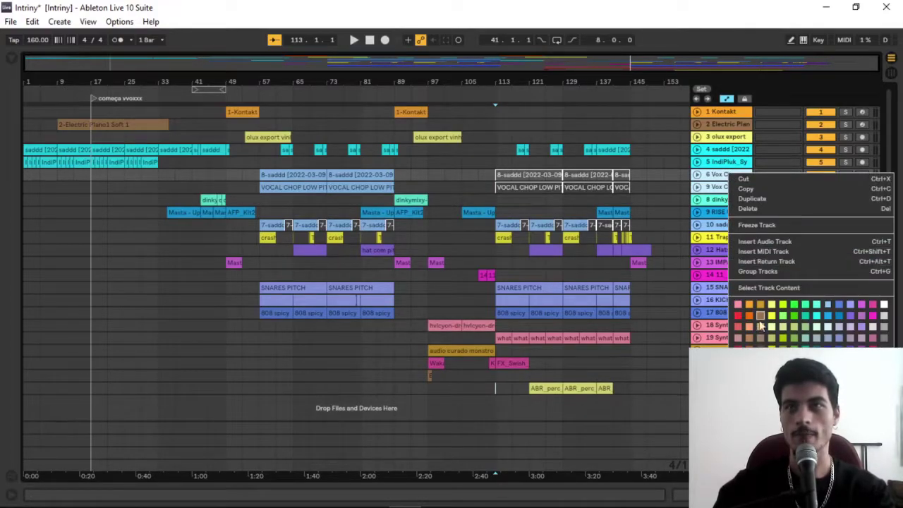
{"action": "left_click", "coordinate": [828, 305]}
{"action": "right_click", "coordinate": [727, 181]}
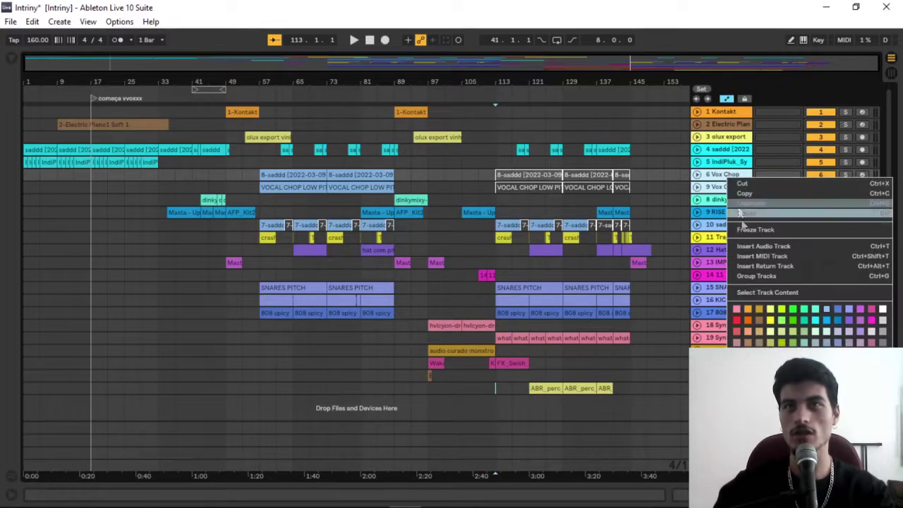
{"action": "left_click", "coordinate": [723, 177]}
Group the two Vox Chop tracks and name the group CHOP GP
{"action": "key", "text": "ctrl+g"}
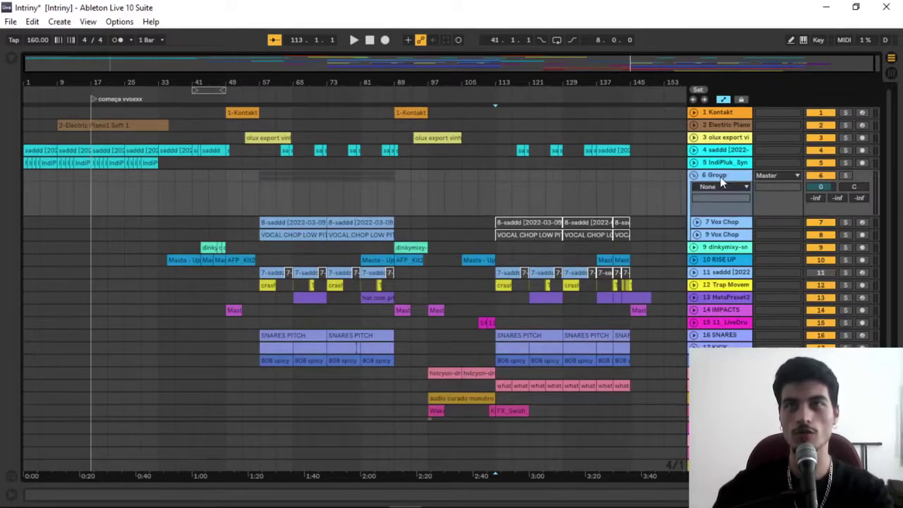
{"action": "key", "text": "ctrl+r"}
{"action": "type", "text": "#"}
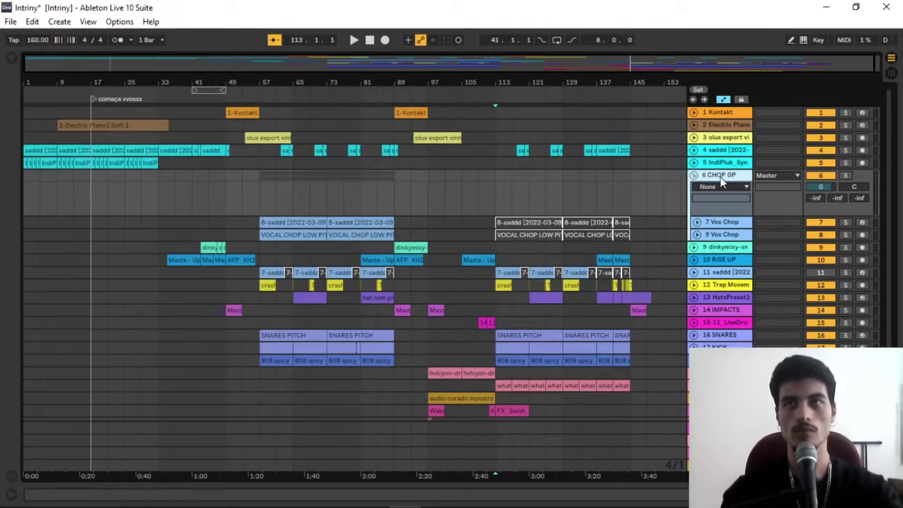
Examine the tracks from Synths Drop down to the sound effects track, and the order of the whole track list
{"action": "scroll", "coordinate": [721, 182], "scroll_direction": "down", "scroll_amount": 3}
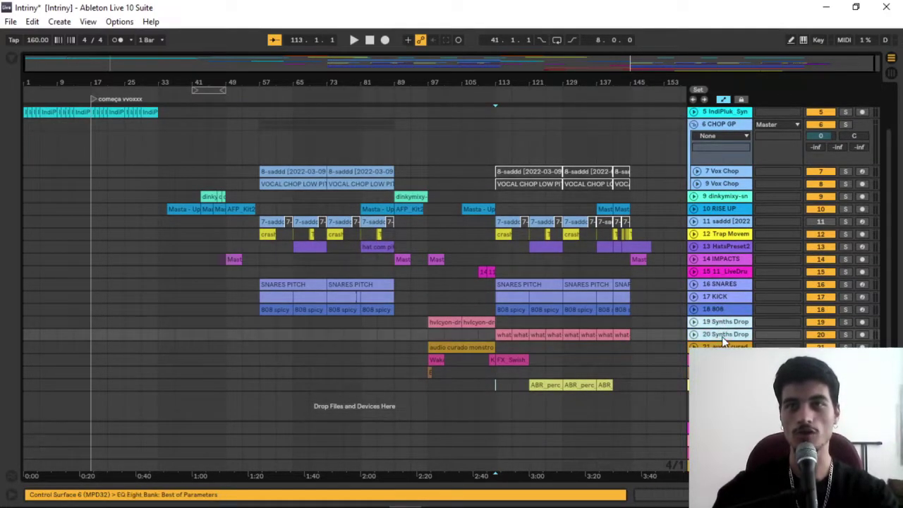
{"action": "left_click", "coordinate": [613, 349]}
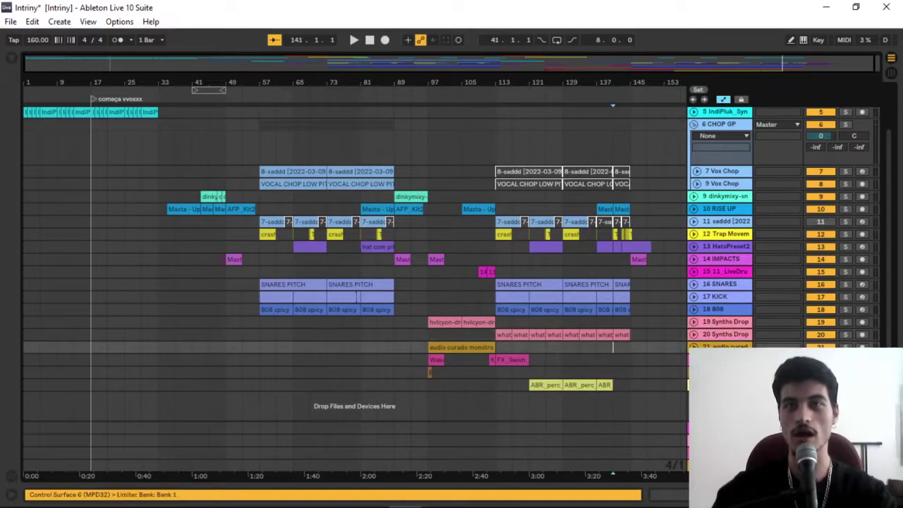
{"action": "left_click", "coordinate": [721, 372]}
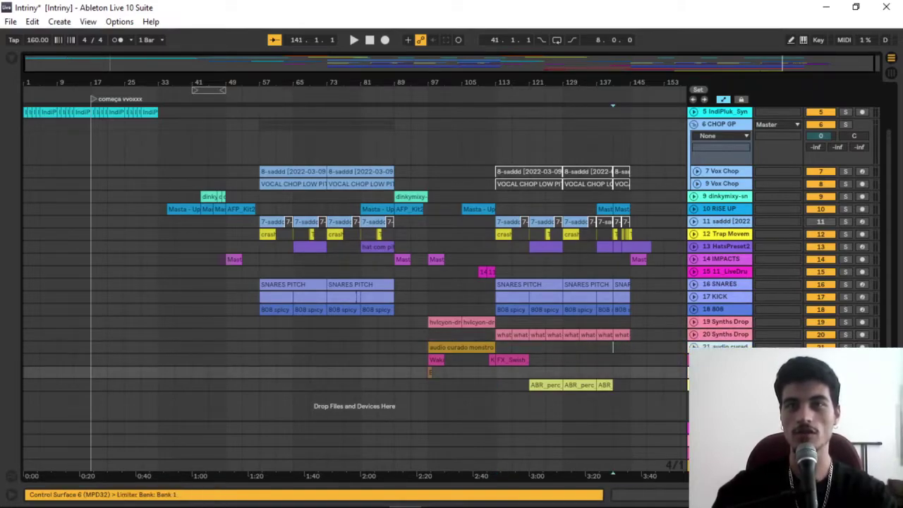
{"action": "left_click", "coordinate": [647, 371]}
{"action": "scroll", "coordinate": [615, 324], "scroll_direction": "up", "scroll_amount": 3}
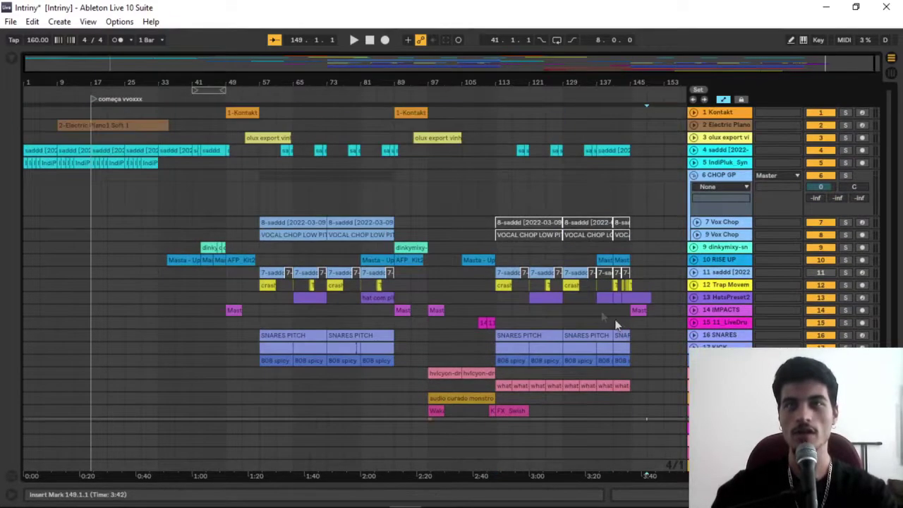
{"action": "scroll", "coordinate": [565, 345], "scroll_direction": "down", "scroll_amount": 3}
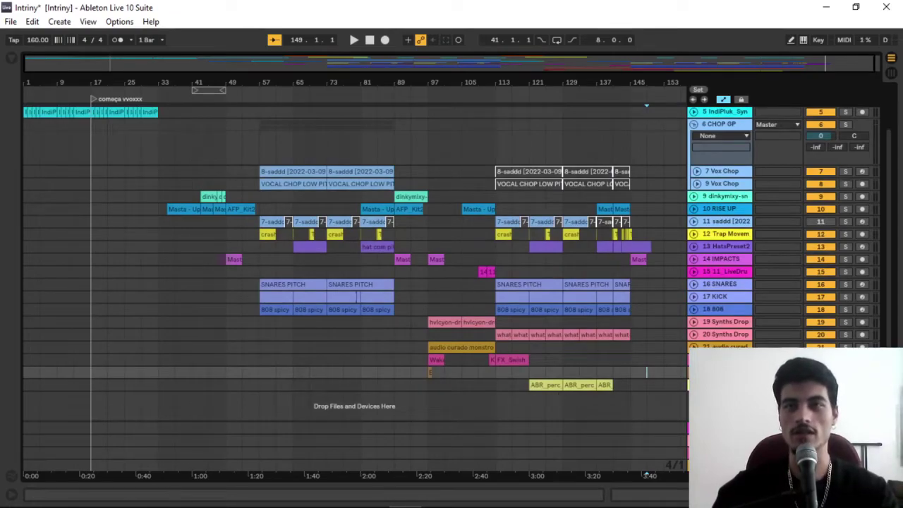
{"action": "scroll", "coordinate": [614, 395], "scroll_direction": "up", "scroll_amount": 3}
{"action": "scroll", "coordinate": [659, 388], "scroll_direction": "down", "scroll_amount": 2}
Insert five audio tracks below the ABR_perc loop track at the end of the track list
{"action": "key", "text": "Down"}
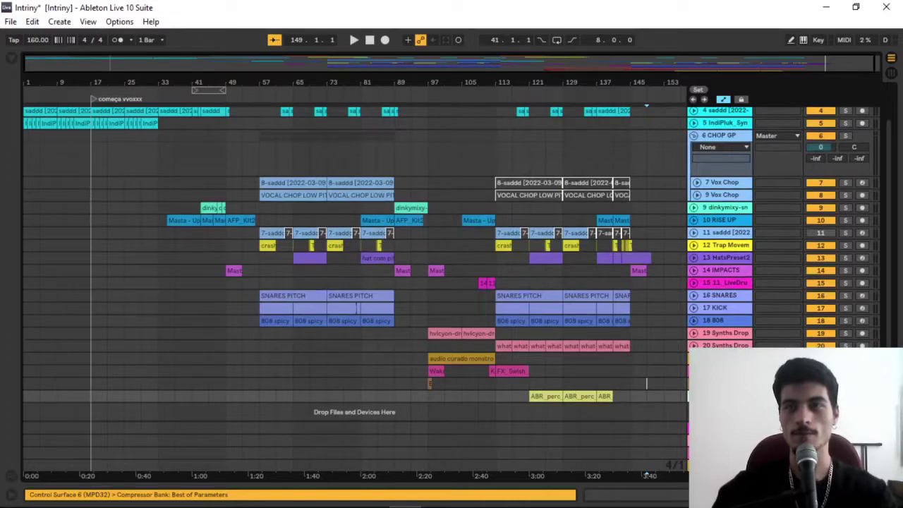
{"action": "key", "text": "ctrl+t"}
{"action": "key", "text": "ctrl+t"}
{"action": "key", "text": "ctrl+t"}
{"action": "key", "text": "ctrl+t"}
{"action": "key", "text": "ctrl+t"}
Colour the five new audio tracks orange
{"action": "scroll", "coordinate": [716, 133], "scroll_direction": "up", "scroll_amount": 1}
{"action": "left_click", "coordinate": [725, 153]}
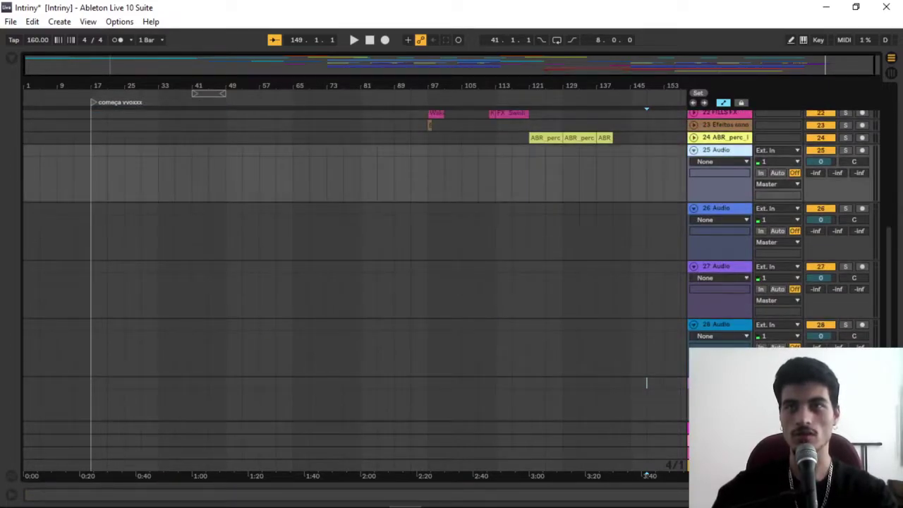
{"action": "right_click", "coordinate": [725, 168]}
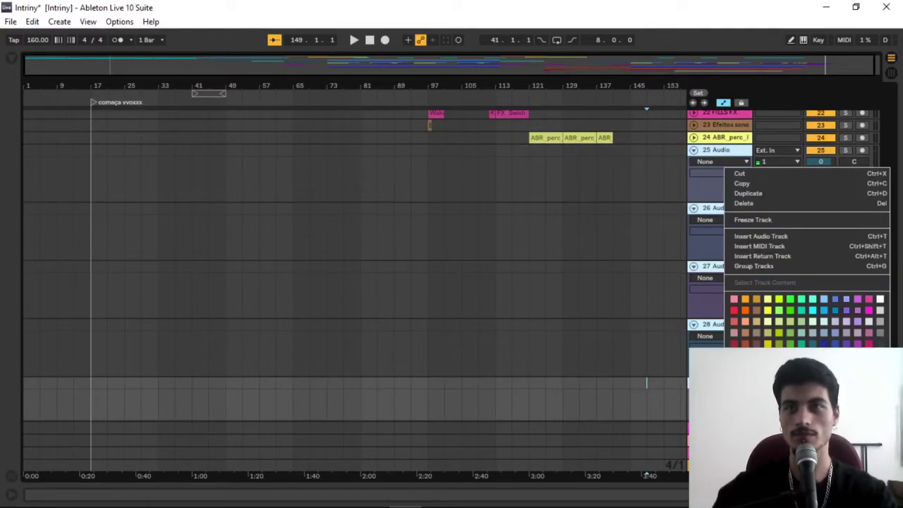
{"action": "left_click", "coordinate": [745, 309]}
{"action": "scroll", "coordinate": [263, 293], "scroll_direction": "down", "scroll_amount": 2}
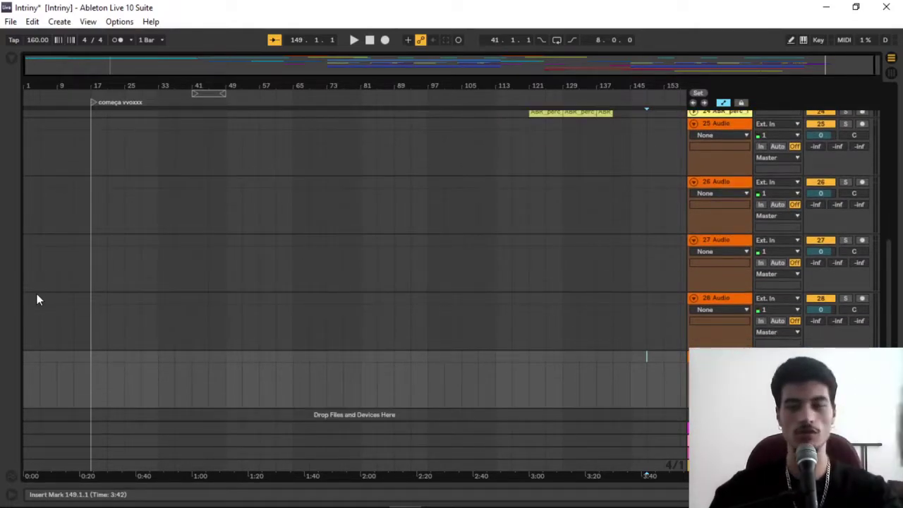
Group the five orange audio tracks at the end of the track list and name the group VOX GP
{"action": "left_click_drag", "start_coordinate": [42, 151], "coordinate": [586, 154]}
{"action": "left_click_drag", "start_coordinate": [107, 210], "coordinate": [495, 212]}
{"action": "left_click", "coordinate": [724, 124]}
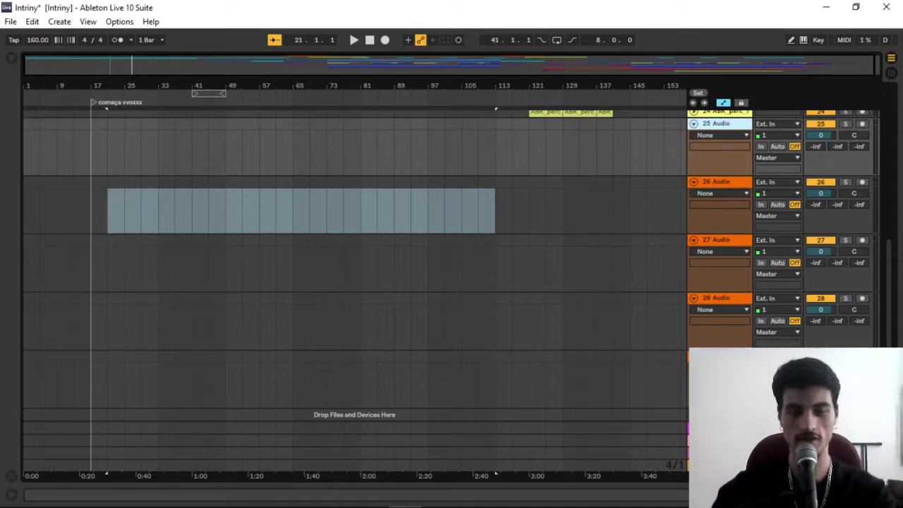
{"action": "left_click", "coordinate": [729, 343], "text": "shift"}
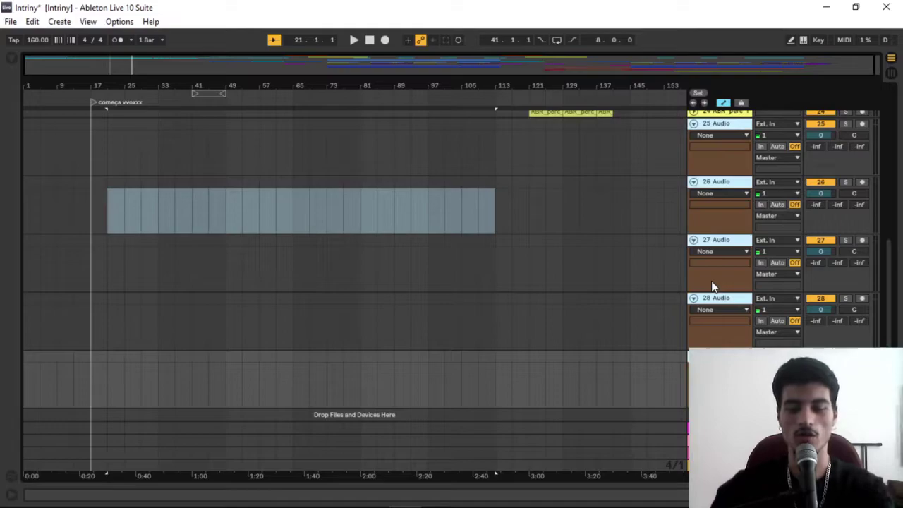
{"action": "key", "text": "ctrl+g"}
{"action": "left_click", "coordinate": [722, 127]}
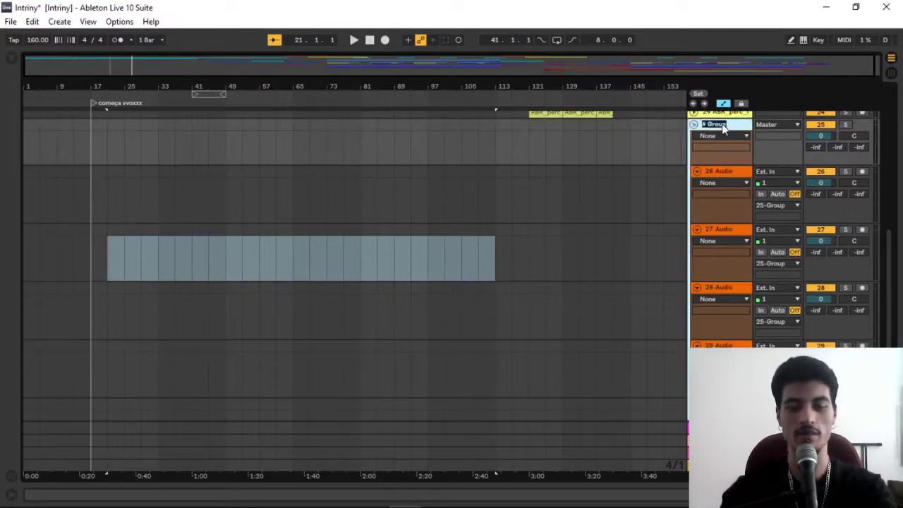
{"action": "type", "text": "# VOX GP"}
{"action": "key", "text": "Return"}
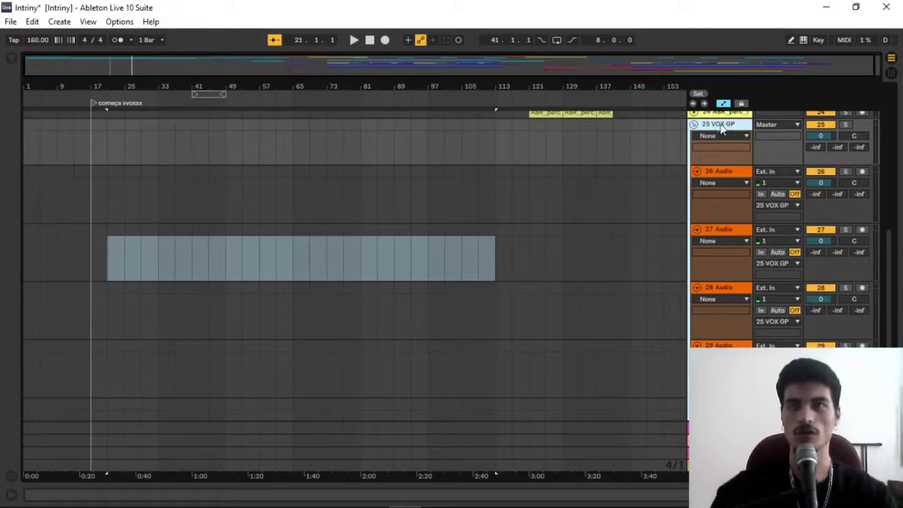
Collapse the VOX GP and CHOP GP groups
{"action": "left_click", "coordinate": [694, 126]}
{"action": "scroll", "coordinate": [596, 345], "scroll_direction": "up", "scroll_amount": 10}
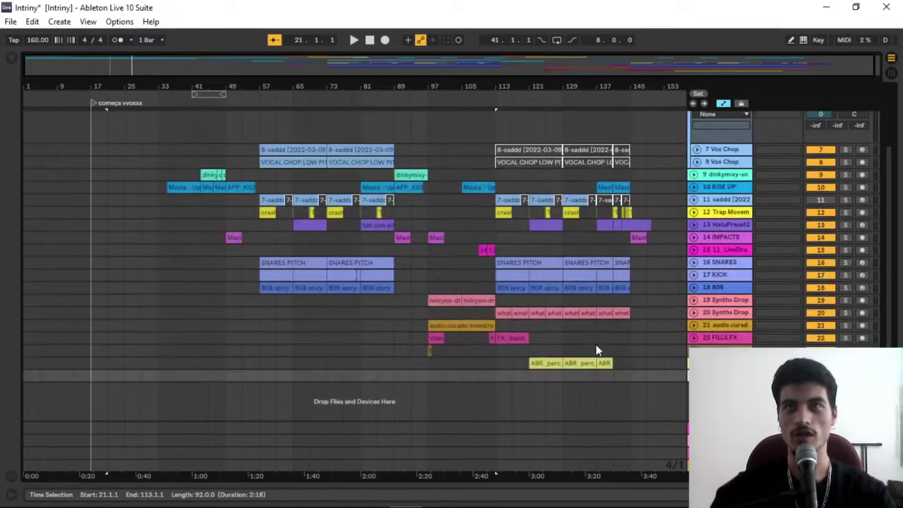
{"action": "left_click", "coordinate": [693, 179]}
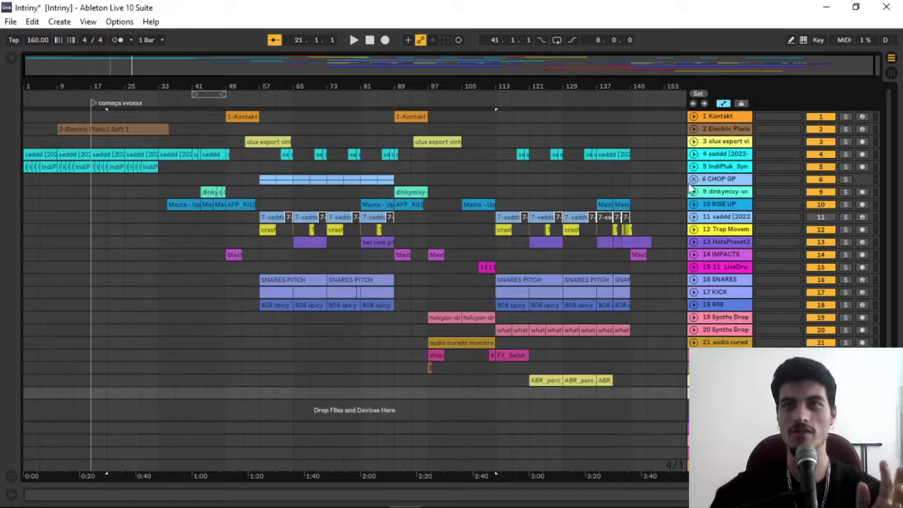
Delete the VOX GP group from the end of the track list
{"action": "scroll", "coordinate": [413, 365], "scroll_direction": "down", "scroll_amount": 1}
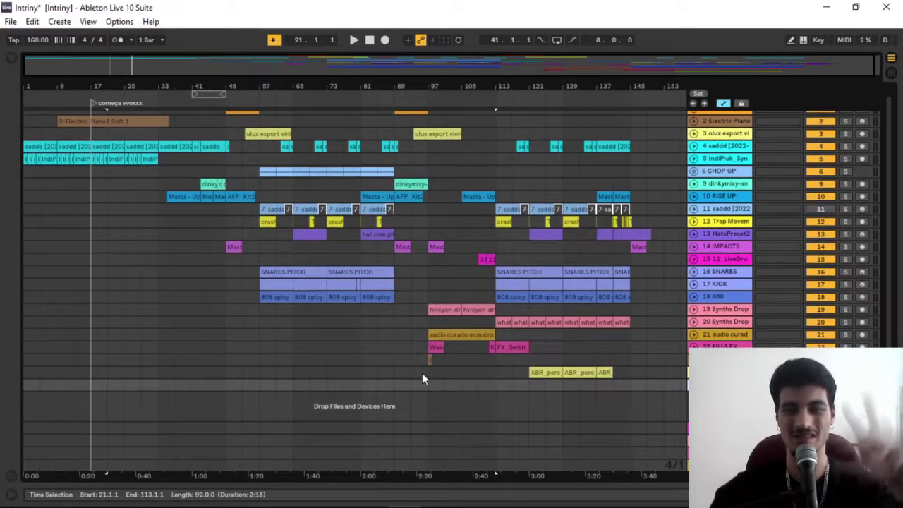
{"action": "scroll", "coordinate": [436, 388], "scroll_direction": "up", "scroll_amount": 1}
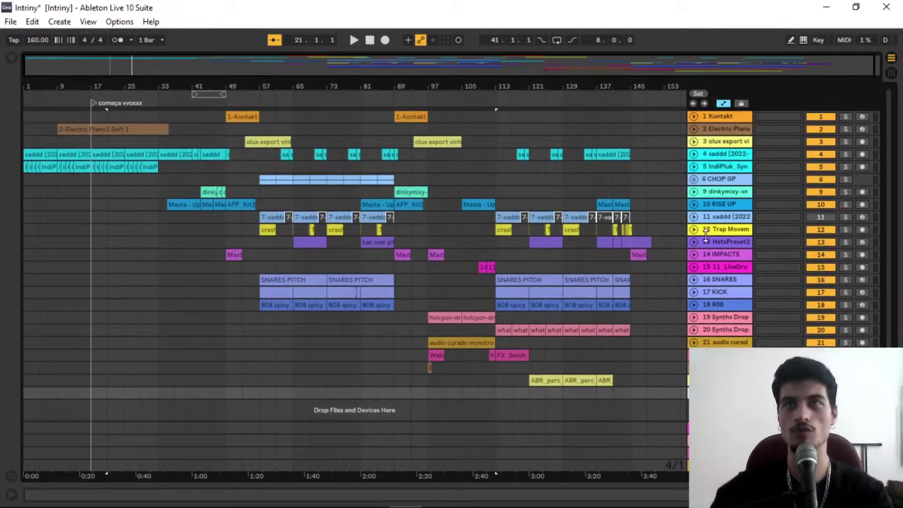
{"action": "left_click", "coordinate": [721, 131]}
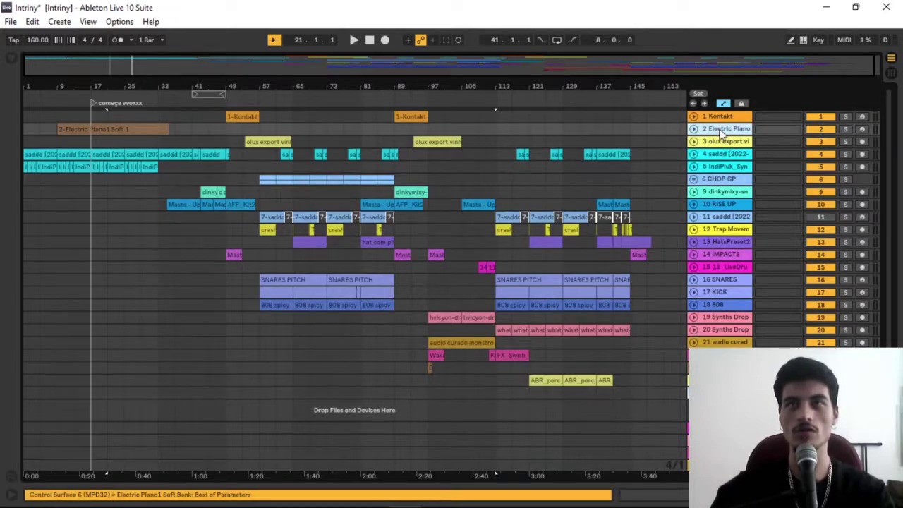
{"action": "left_click", "coordinate": [719, 143]}
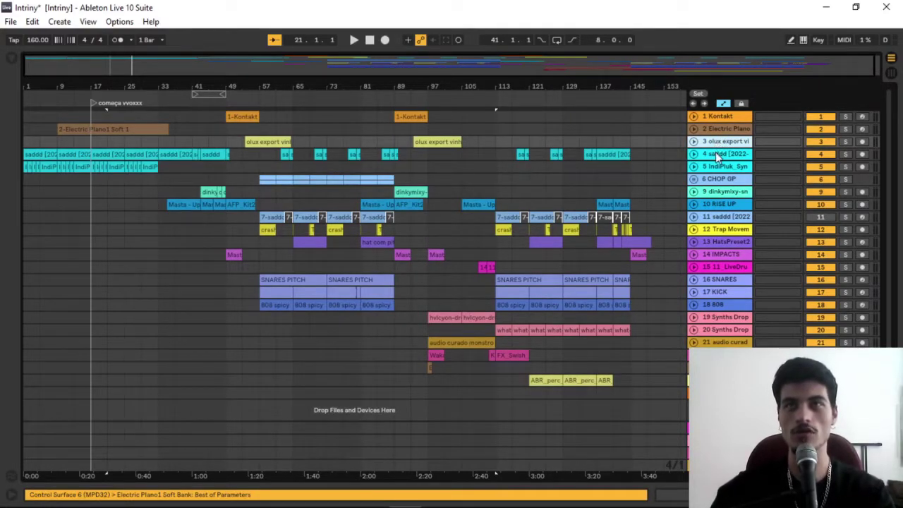
{"action": "scroll", "coordinate": [680, 353], "scroll_direction": "down", "scroll_amount": 1}
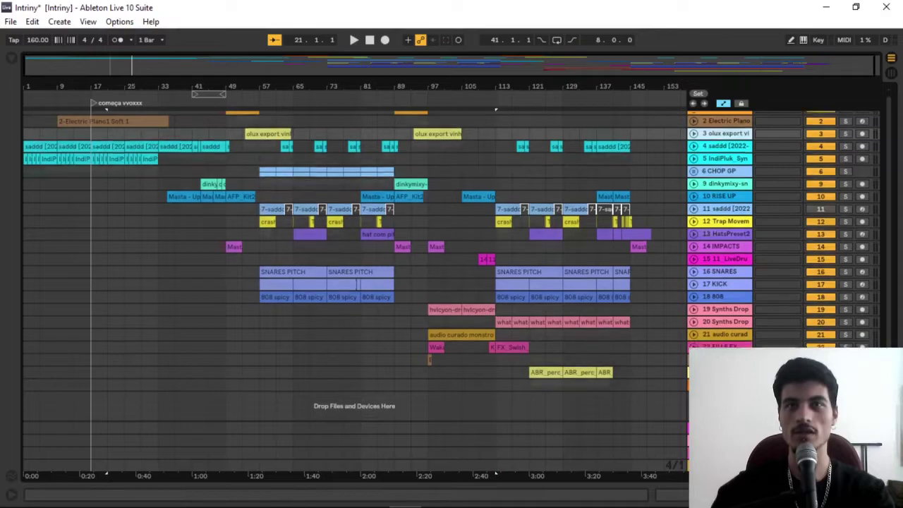
{"action": "left_click", "coordinate": [720, 384]}
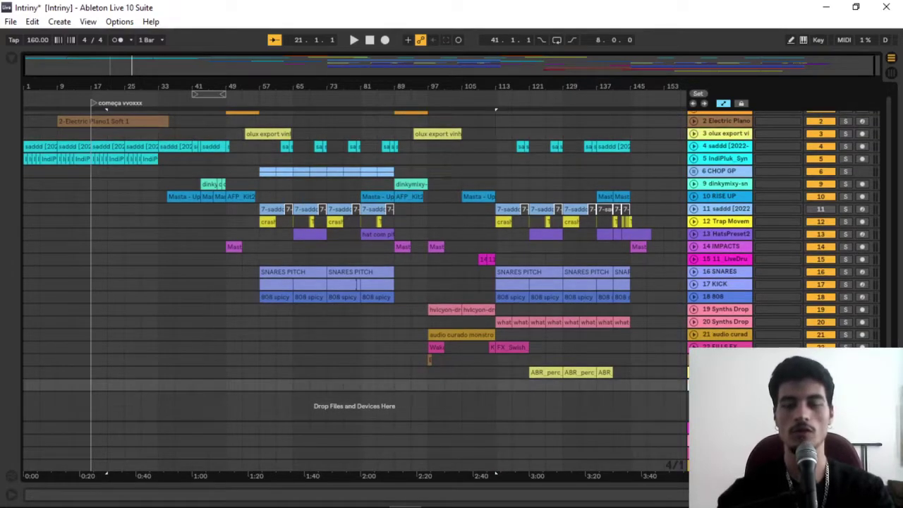
{"action": "key", "text": "Delete"}
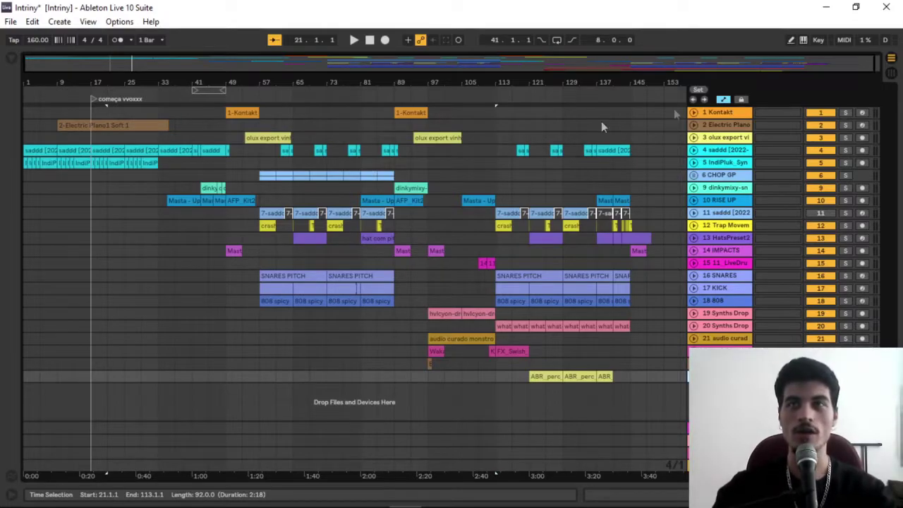
Rename the Kontakt track as Kontakt BOOM
{"action": "left_click", "coordinate": [714, 115]}
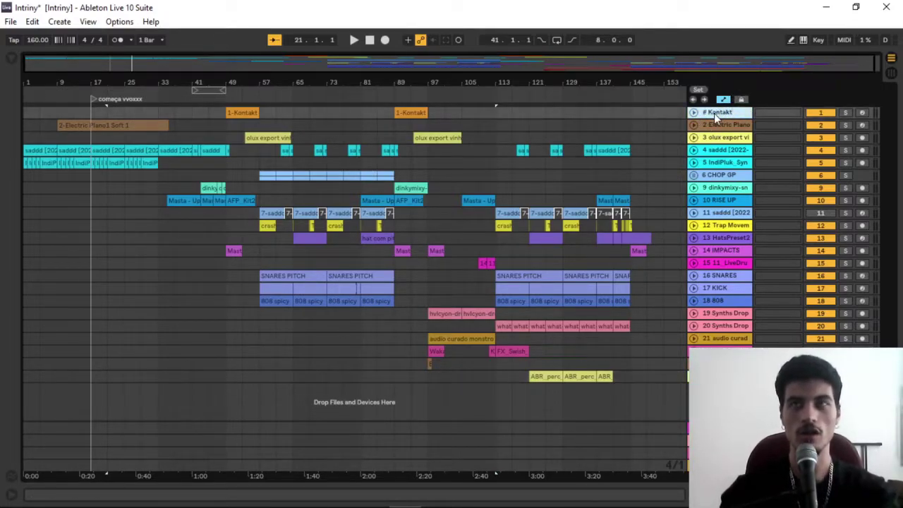
{"action": "type", "text": "BOOM"}
{"action": "key", "text": "Return"}
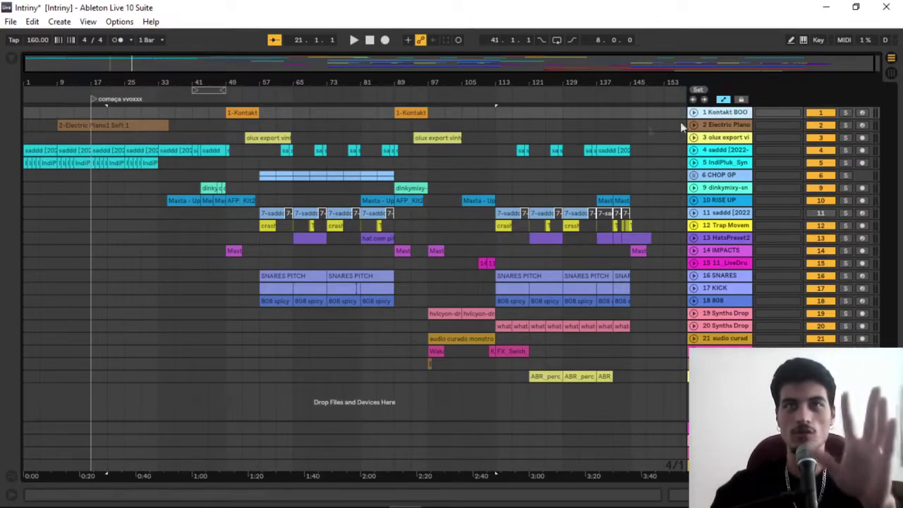
Play the arrangement briefly from the first Kontakt clip at bar 49
{"action": "left_click", "coordinate": [240, 114]}
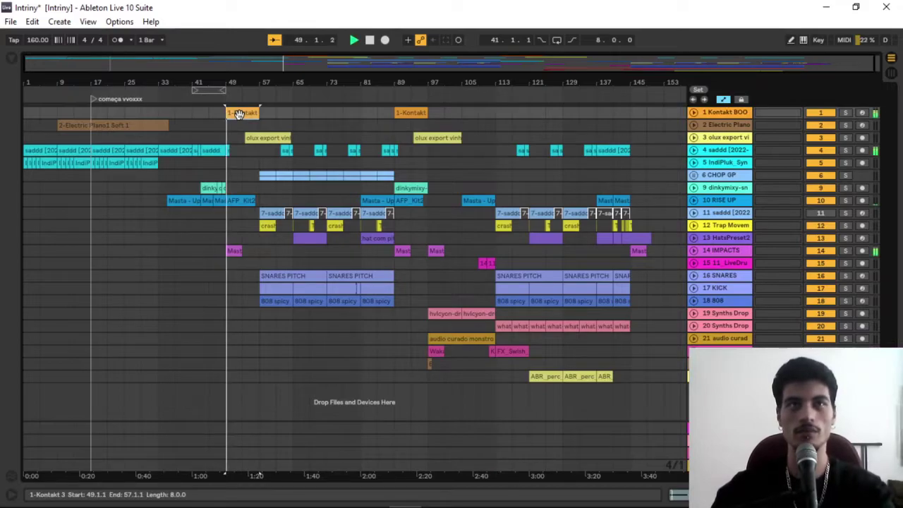
{"action": "key", "text": "space"}
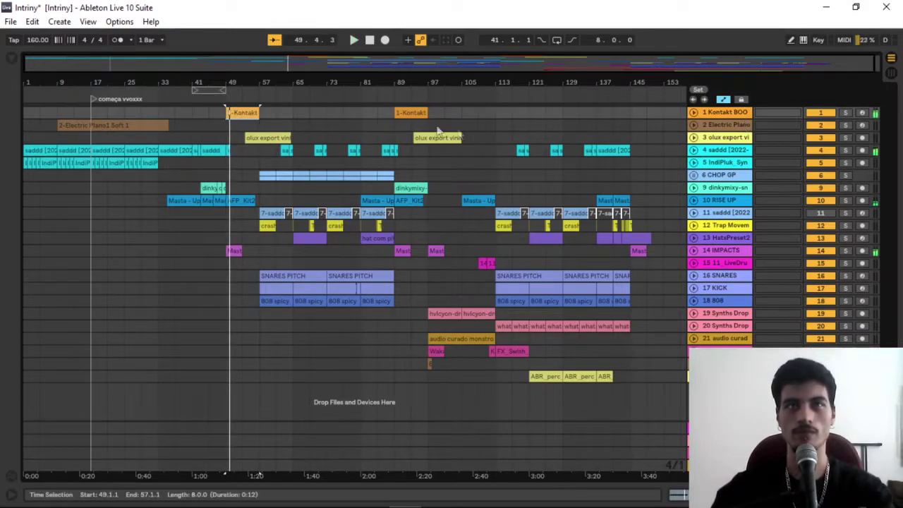
{"action": "left_click", "coordinate": [392, 127]}
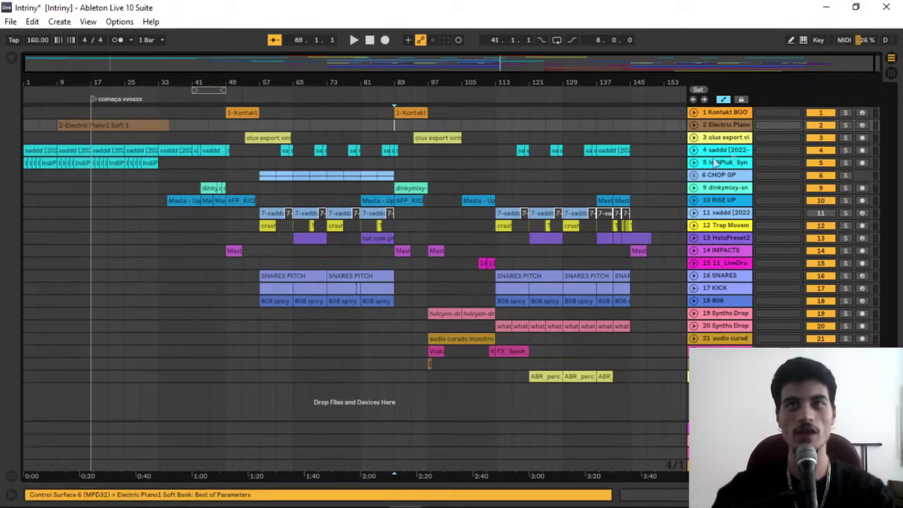
{"action": "left_click", "coordinate": [735, 150]}
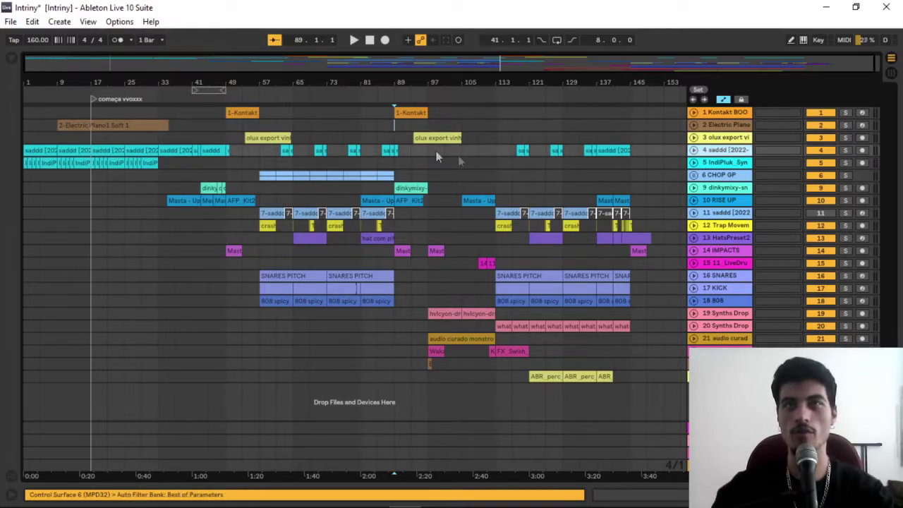
{"action": "left_click", "coordinate": [721, 161]}
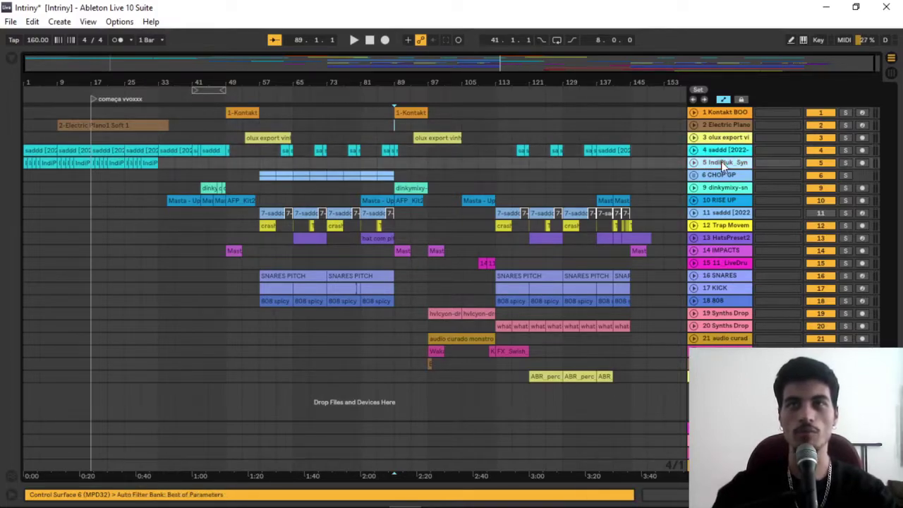
{"action": "left_click", "coordinate": [739, 300]}
{"action": "left_click", "coordinate": [738, 311]}
{"action": "left_click", "coordinate": [725, 326]}
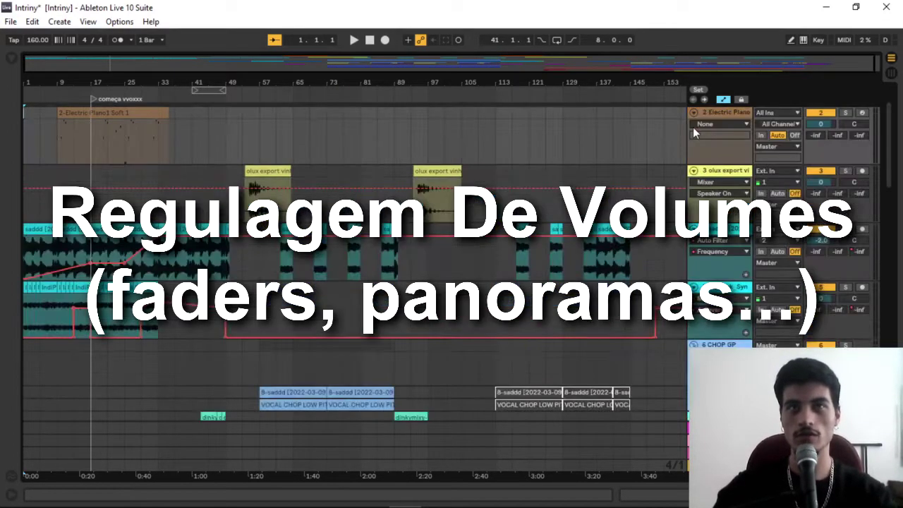
Examine the volume, pan and send settings of the expanded tracks through the whole track list
{"action": "scroll", "coordinate": [523, 260], "scroll_direction": "down", "scroll_amount": 10}
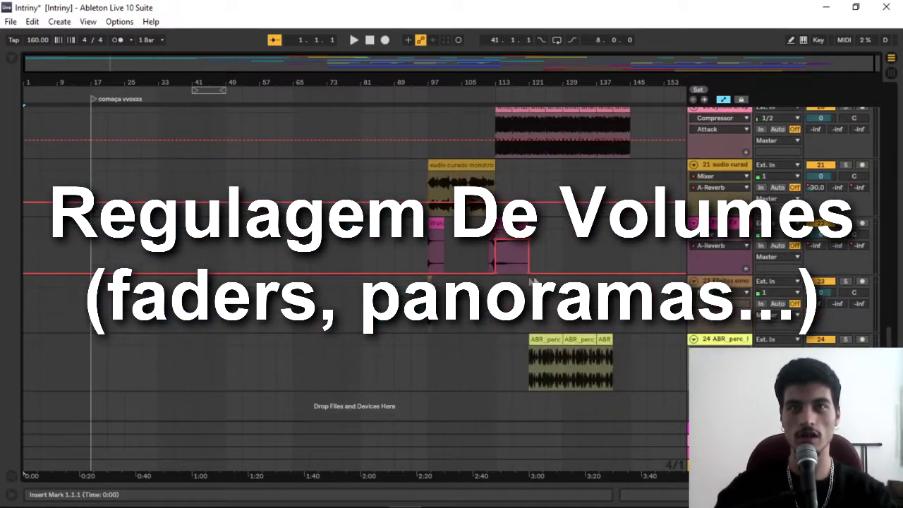
{"action": "scroll", "coordinate": [823, 344], "scroll_direction": "up", "scroll_amount": 6}
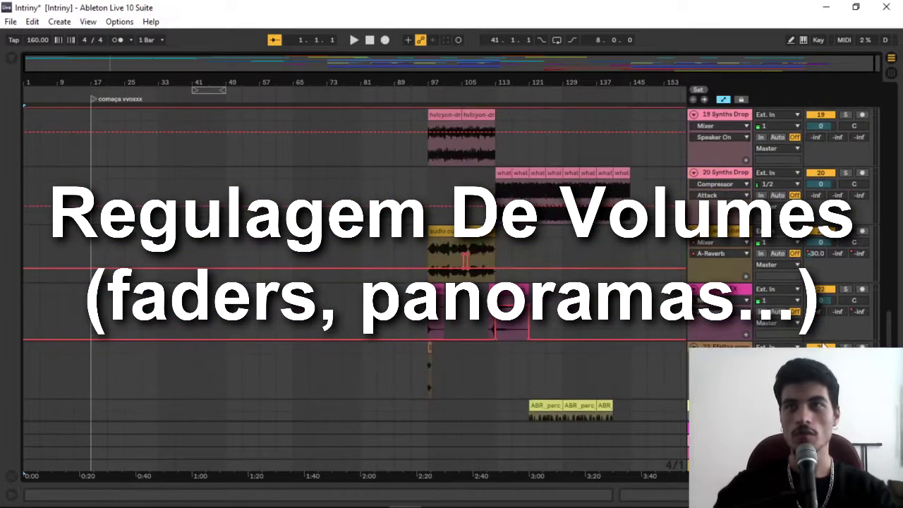
{"action": "scroll", "coordinate": [822, 344], "scroll_direction": "up", "scroll_amount": 8}
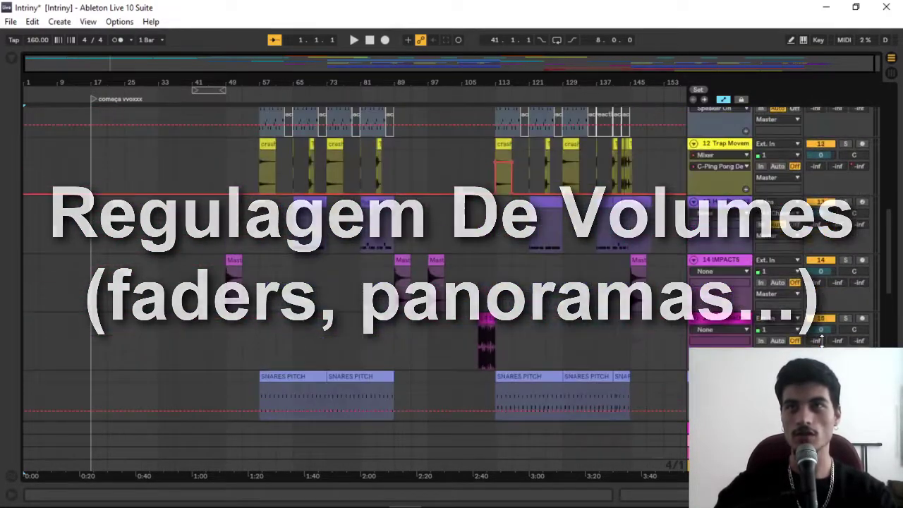
{"action": "scroll", "coordinate": [821, 340], "scroll_direction": "up", "scroll_amount": 6}
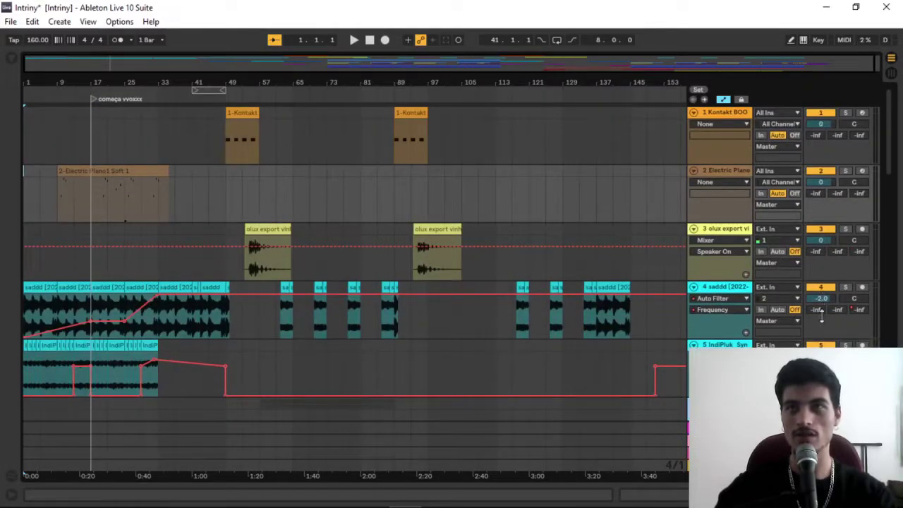
{"action": "scroll", "coordinate": [820, 299], "scroll_direction": "down", "scroll_amount": 4}
{"action": "scroll", "coordinate": [820, 297], "scroll_direction": "down", "scroll_amount": 8}
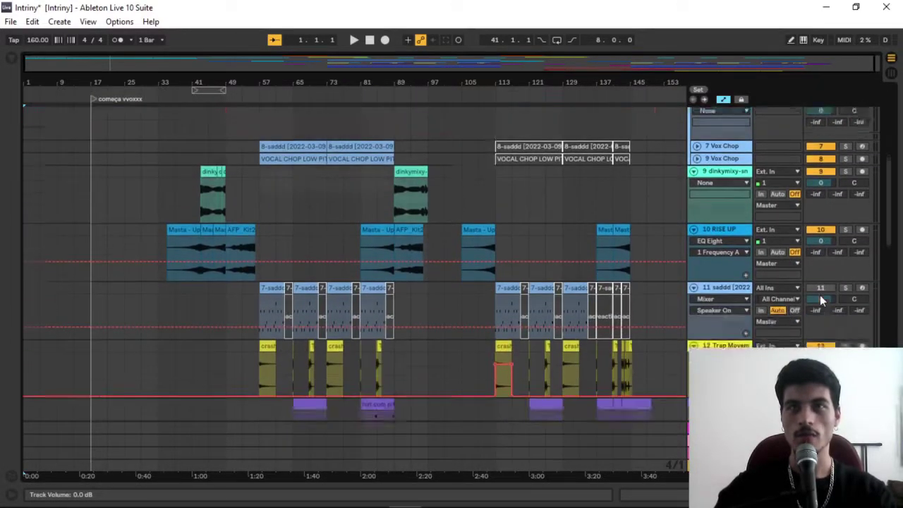
{"action": "scroll", "coordinate": [818, 297], "scroll_direction": "up", "scroll_amount": 3}
{"action": "scroll", "coordinate": [819, 301], "scroll_direction": "down", "scroll_amount": 5}
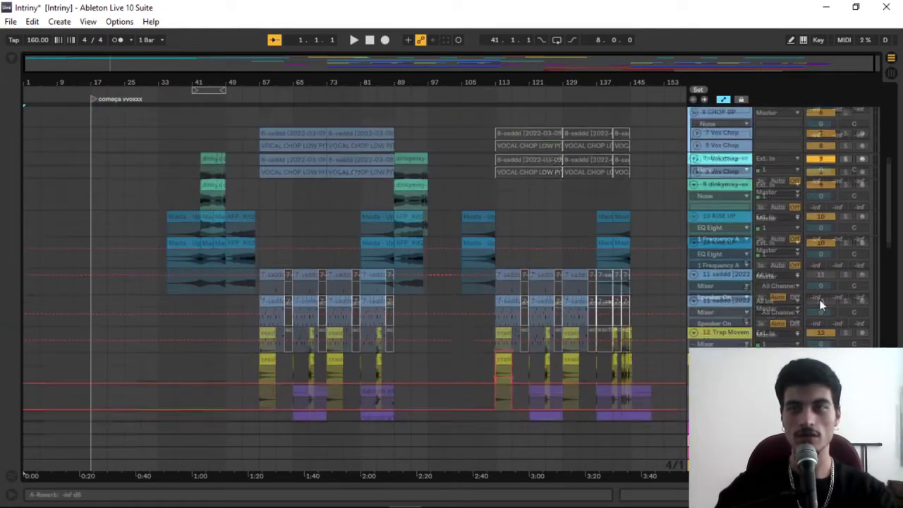
{"action": "scroll", "coordinate": [820, 301], "scroll_direction": "down", "scroll_amount": 10}
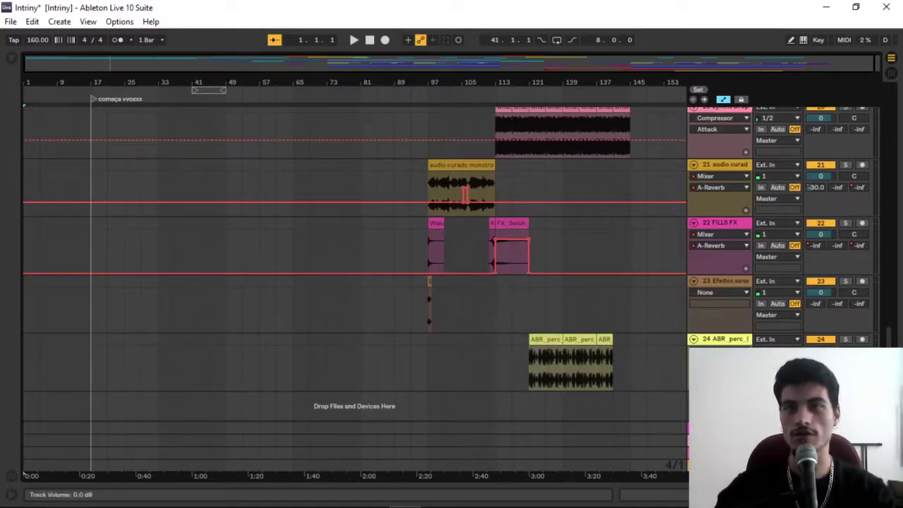
{"action": "scroll", "coordinate": [809, 316], "scroll_direction": "up", "scroll_amount": 10}
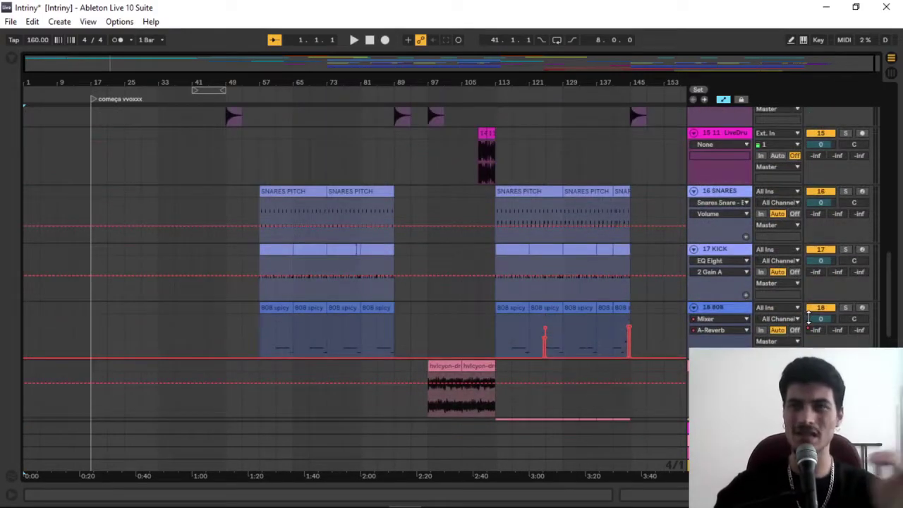
{"action": "scroll", "coordinate": [810, 317], "scroll_direction": "up", "scroll_amount": 5}
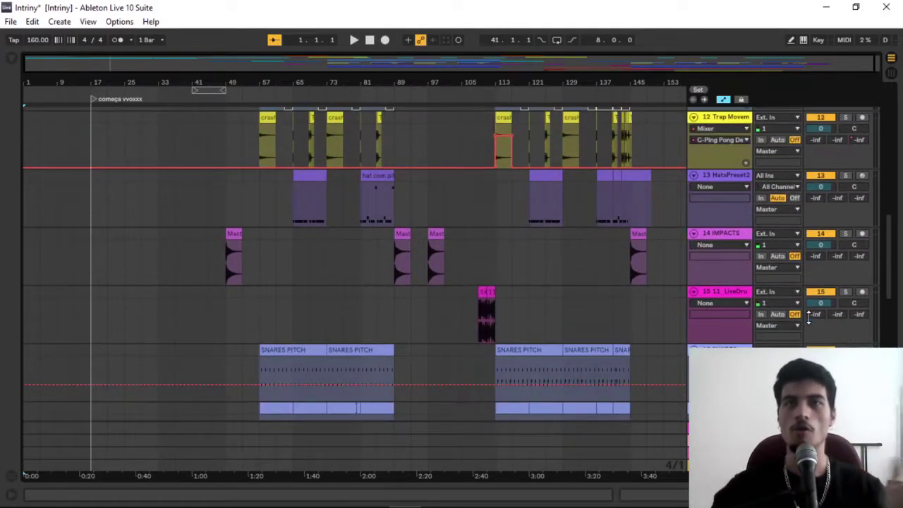
{"action": "scroll", "coordinate": [809, 317], "scroll_direction": "up", "scroll_amount": 10}
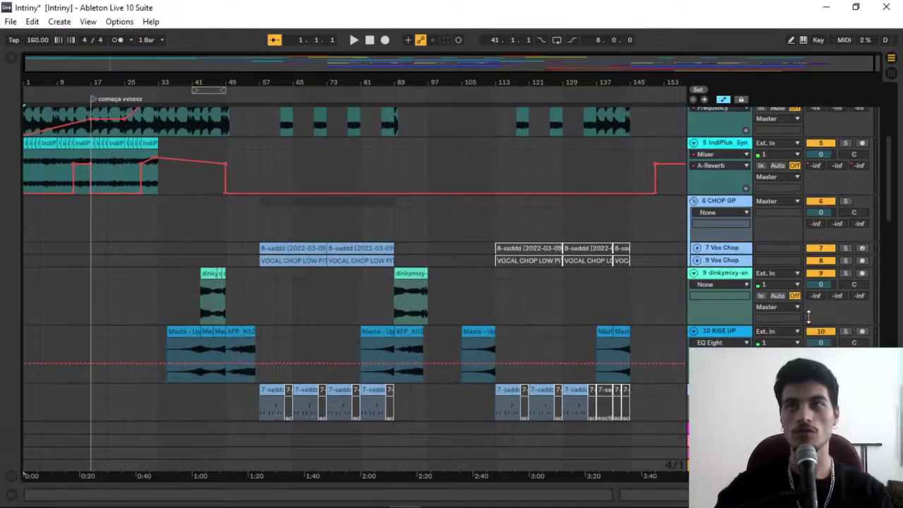
{"action": "scroll", "coordinate": [809, 316], "scroll_direction": "up", "scroll_amount": 1}
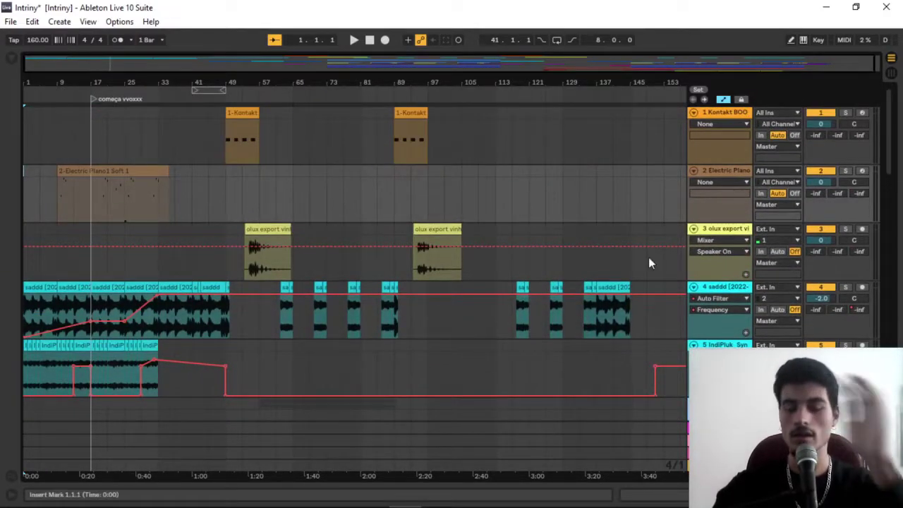
{"action": "scroll", "coordinate": [463, 273], "scroll_direction": "down", "scroll_amount": 1}
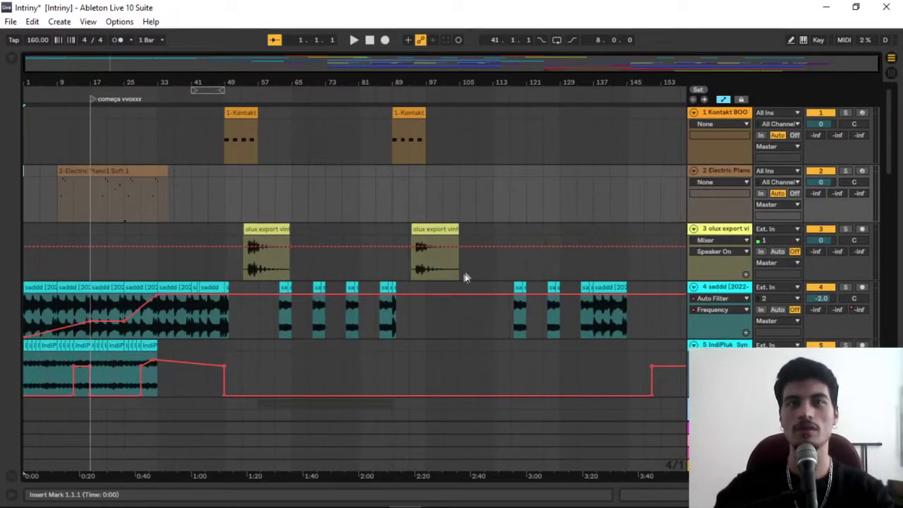
Collapse all tracks and expand only the IMPACTS track
{"action": "left_click", "coordinate": [692, 113], "text": "alt"}
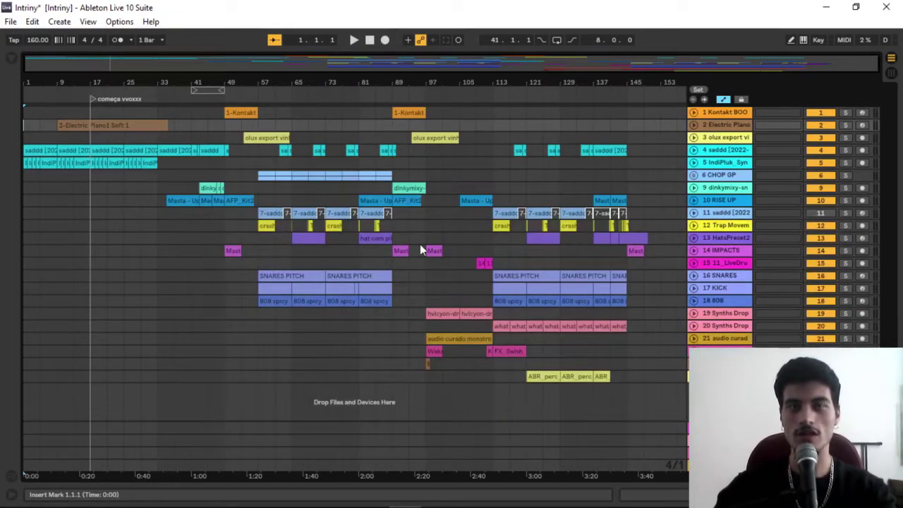
{"action": "left_click", "coordinate": [693, 251]}
{"action": "scroll", "coordinate": [417, 262], "scroll_direction": "up", "scroll_amount": 1}
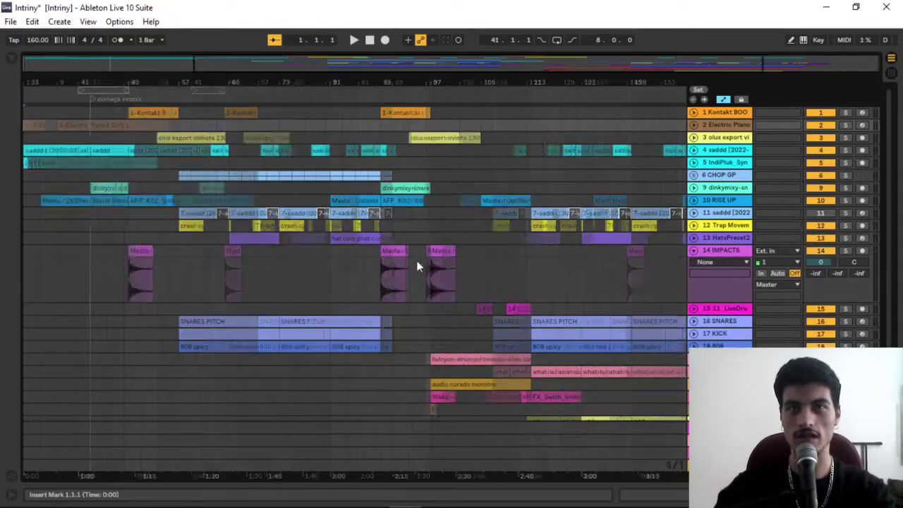
Lower the gain of the Masta - Impact 8 clip at bar 97 to -4.27 dB
{"action": "scroll", "coordinate": [417, 267], "scroll_direction": "up", "scroll_amount": 3}
{"action": "double_click", "coordinate": [475, 258]}
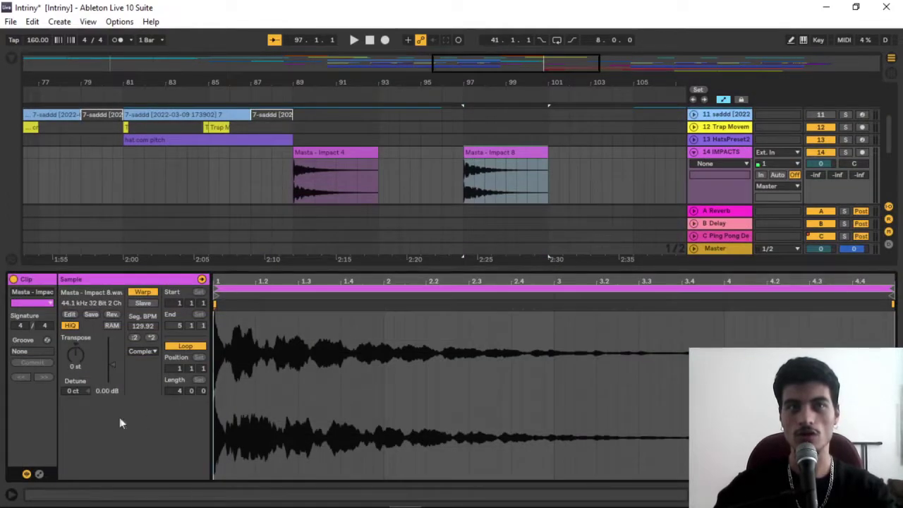
{"action": "mouse_move", "coordinate": [114, 363]}
{"action": "left_mouse_down"}
{"action": "mouse_move", "coordinate": [114, 395]}
{"action": "mouse_move", "coordinate": [114, 379]}
{"action": "left_mouse_up"}
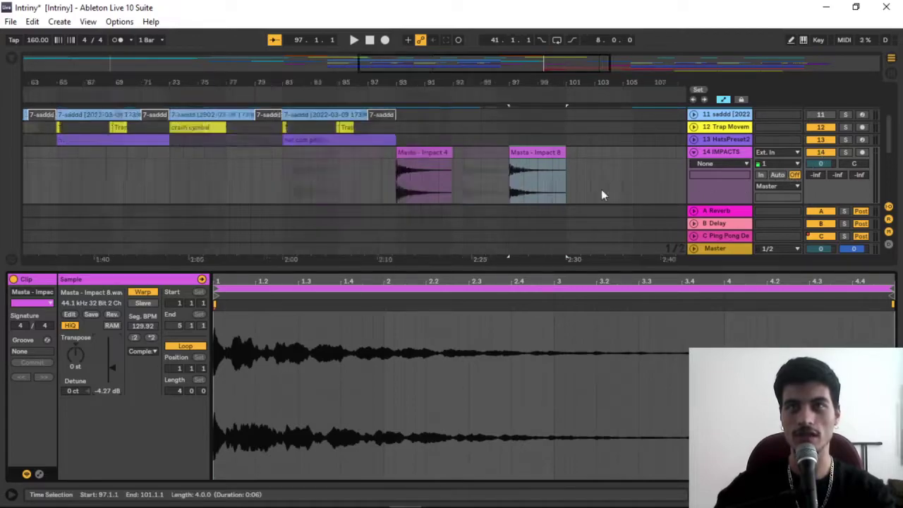
{"action": "scroll", "coordinate": [423, 189], "scroll_direction": "down", "scroll_amount": 5}
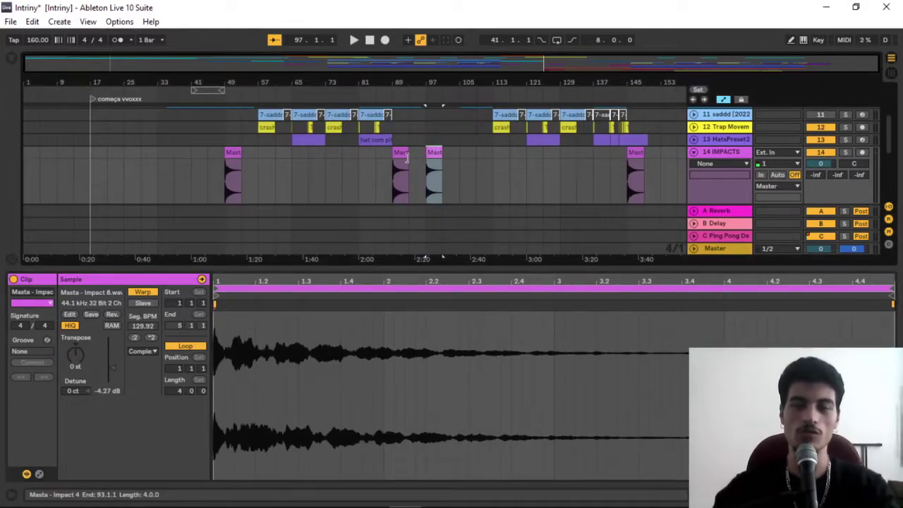
{"action": "key", "text": "shift+Tab"}
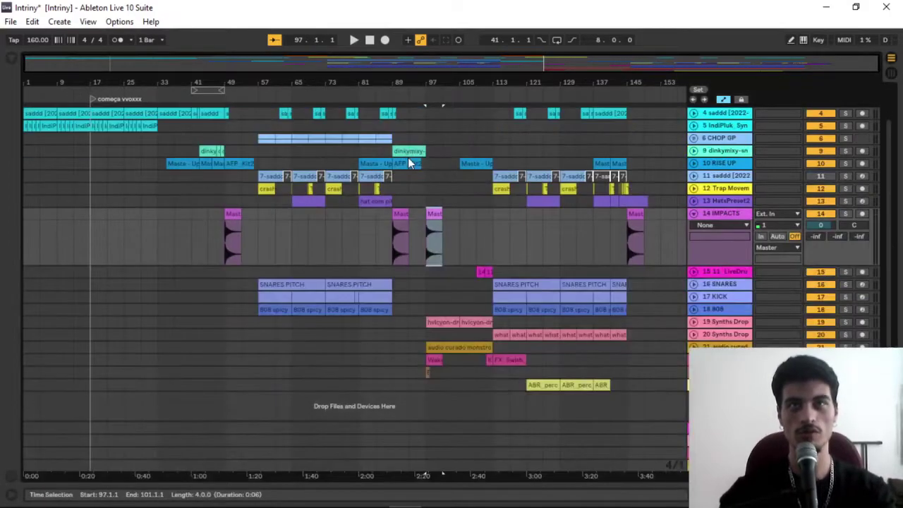
Play the arrangement from the drop at bar 97 and set the audio curado track's volume to -1.0 dB
{"action": "left_click", "coordinate": [429, 232]}
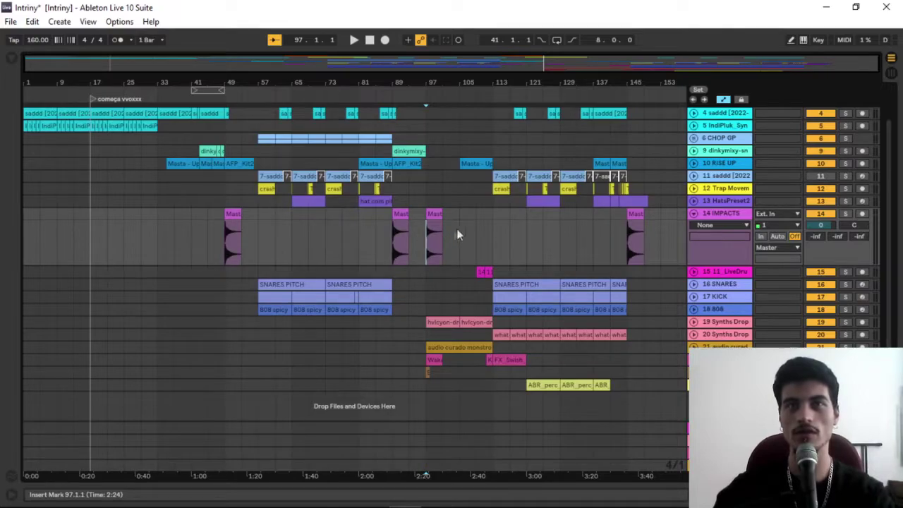
{"action": "key", "text": "space"}
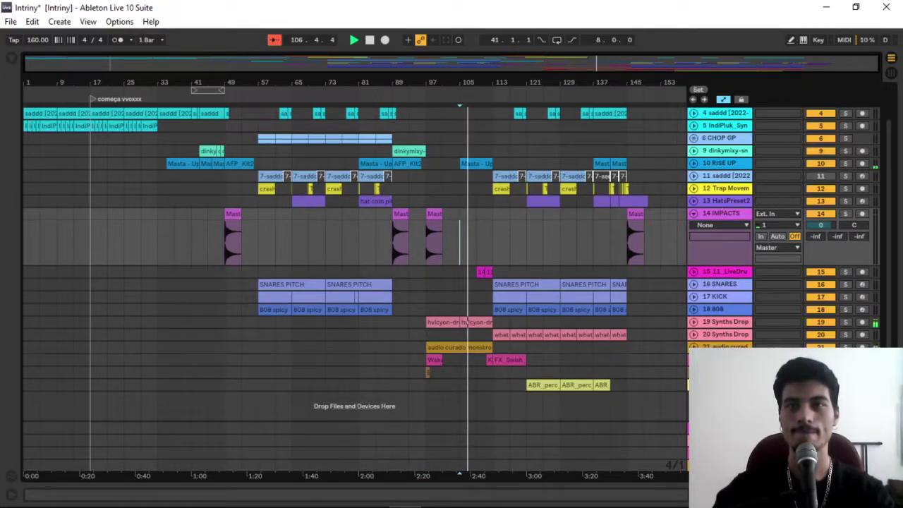
{"action": "double_click", "coordinate": [474, 347]}
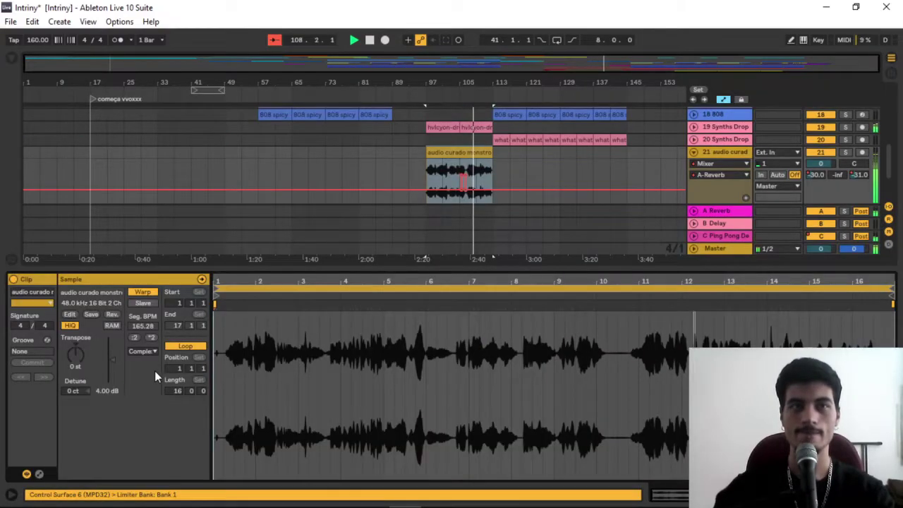
{"action": "key", "text": "ctrl+alt+l"}
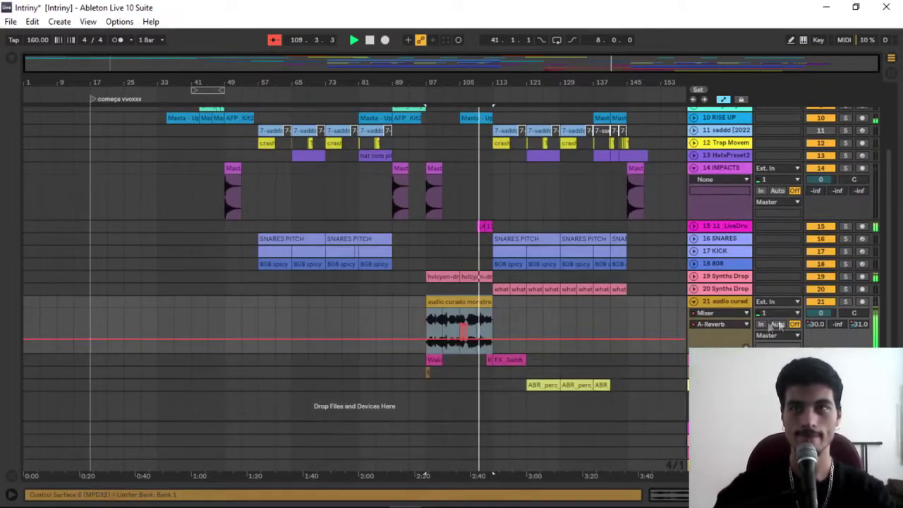
{"action": "left_click_drag", "start_coordinate": [821, 313], "coordinate": [819, 316]}
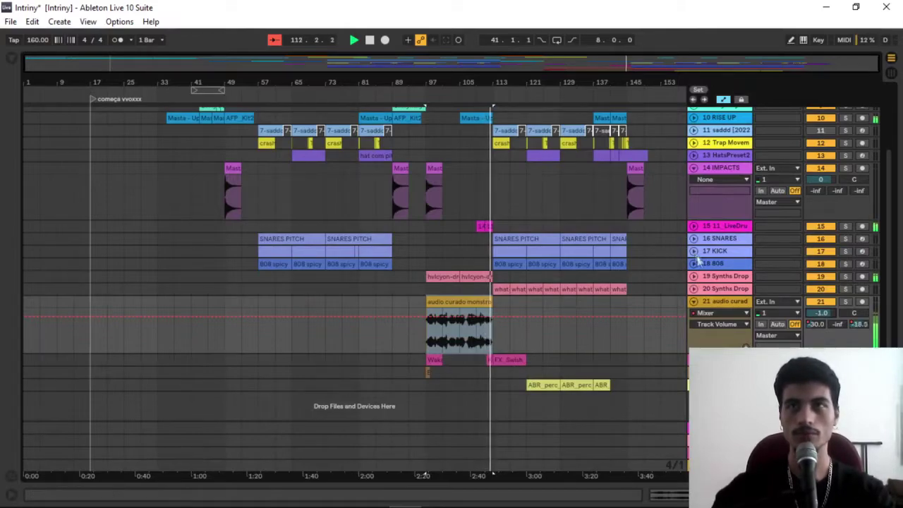
Expand all tracks and set track 20 Synths Drop to -2 dB volume and 18R panning
{"action": "left_click", "coordinate": [694, 264], "text": "alt"}
{"action": "scroll", "coordinate": [695, 266], "scroll_direction": "down", "scroll_amount": 5}
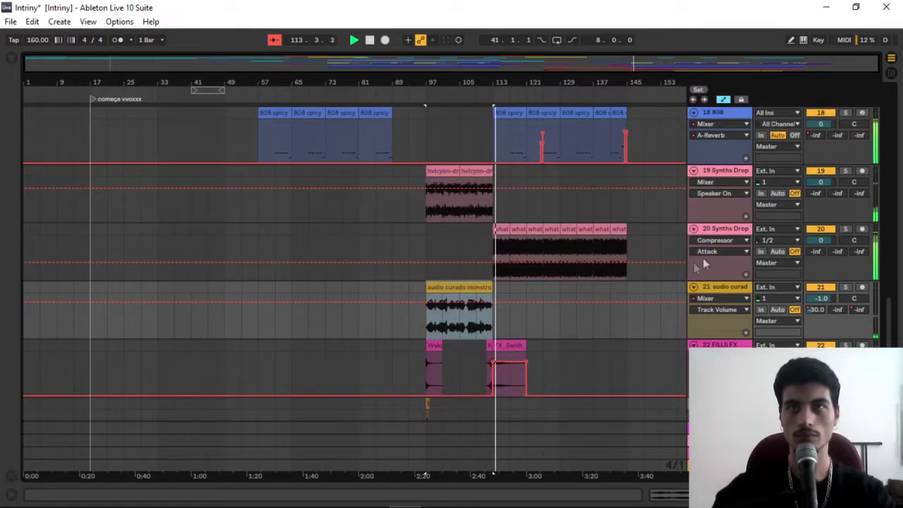
{"action": "left_click", "coordinate": [820, 241]}
{"action": "type", "text": "-2"}
{"action": "key", "text": "Return"}
{"action": "mouse_move", "coordinate": [854, 241]}
{"action": "left_mouse_down"}
{"action": "mouse_move", "coordinate": [855, 206]}
{"action": "mouse_move", "coordinate": [855, 227]}
{"action": "left_mouse_up"}
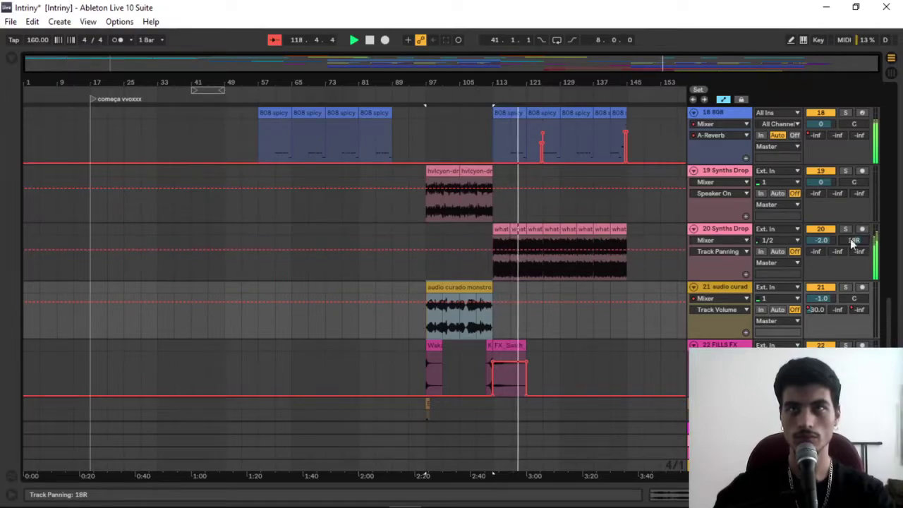
Replay from the first clip of track 19 Synths Drop and pan that track to 27L
{"action": "left_click", "coordinate": [441, 171]}
{"action": "key", "text": "space"}
{"action": "key", "text": "space"}
{"action": "left_click_drag", "start_coordinate": [869, 184], "coordinate": [869, 212]}
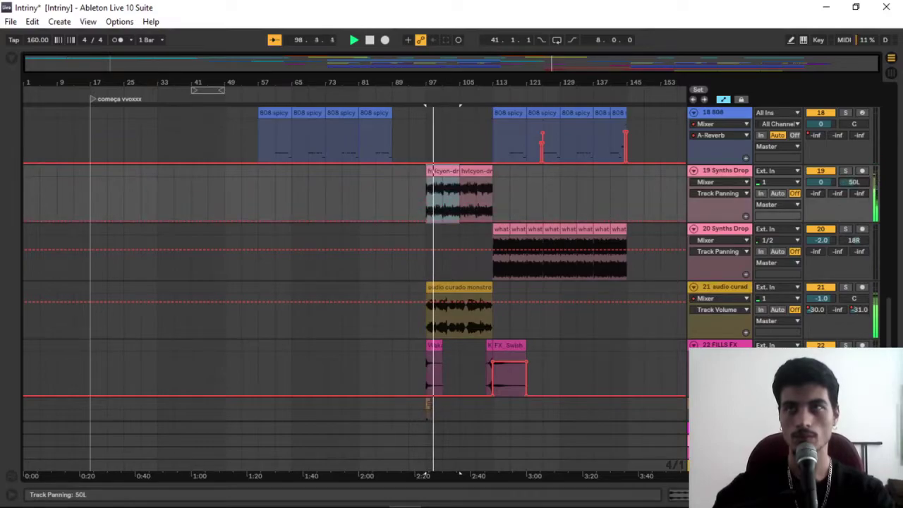
{"action": "left_click_drag", "start_coordinate": [854, 182], "coordinate": [855, 111]}
{"action": "left_click_drag", "start_coordinate": [858, 183], "coordinate": [858, 237]}
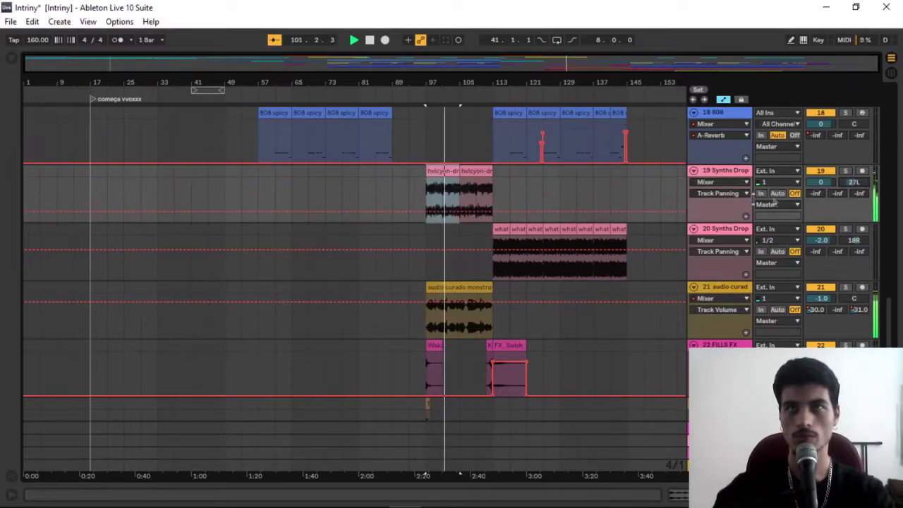
Set the gain of the crash cymbal clip at bar 113 on the Trap Movem track to -3 dB
{"action": "scroll", "coordinate": [548, 282], "scroll_direction": "up", "scroll_amount": 1}
{"action": "scroll", "coordinate": [500, 309], "scroll_direction": "down", "scroll_amount": 3}
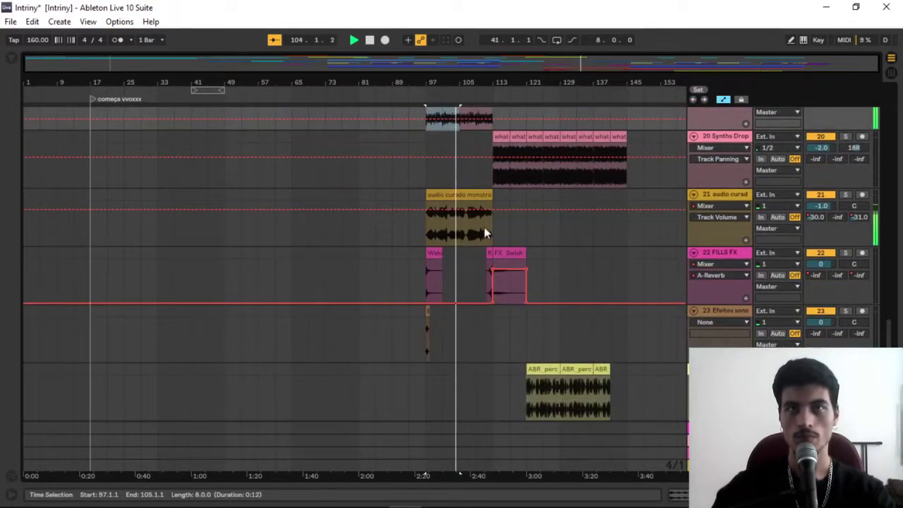
{"action": "scroll", "coordinate": [494, 235], "scroll_direction": "up", "scroll_amount": 5}
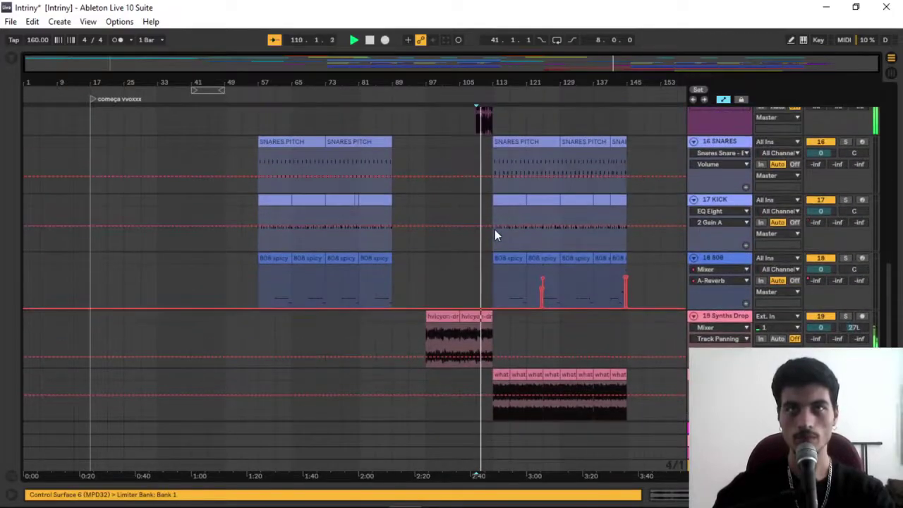
{"action": "scroll", "coordinate": [495, 235], "scroll_direction": "down", "scroll_amount": 2}
{"action": "scroll", "coordinate": [495, 235], "scroll_direction": "up", "scroll_amount": 5}
{"action": "scroll", "coordinate": [467, 289], "scroll_direction": "up", "scroll_amount": 4}
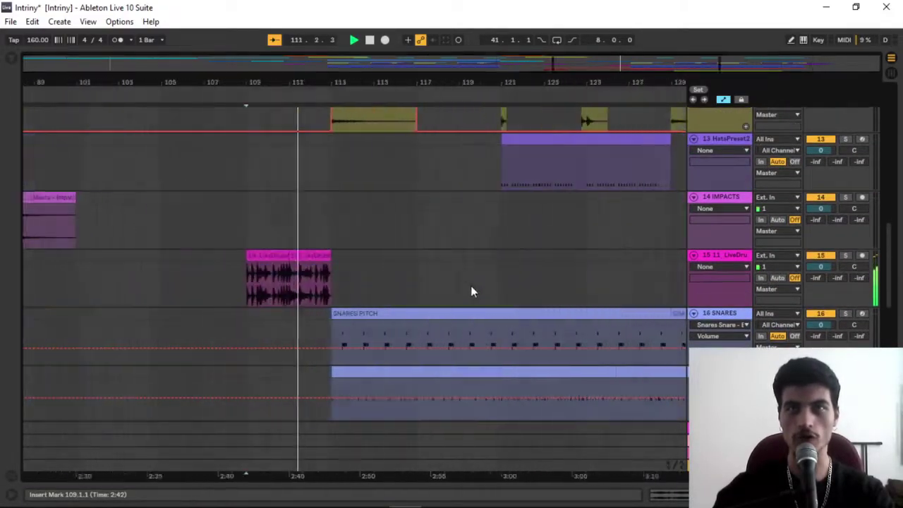
{"action": "scroll", "coordinate": [441, 270], "scroll_direction": "up", "scroll_amount": 4}
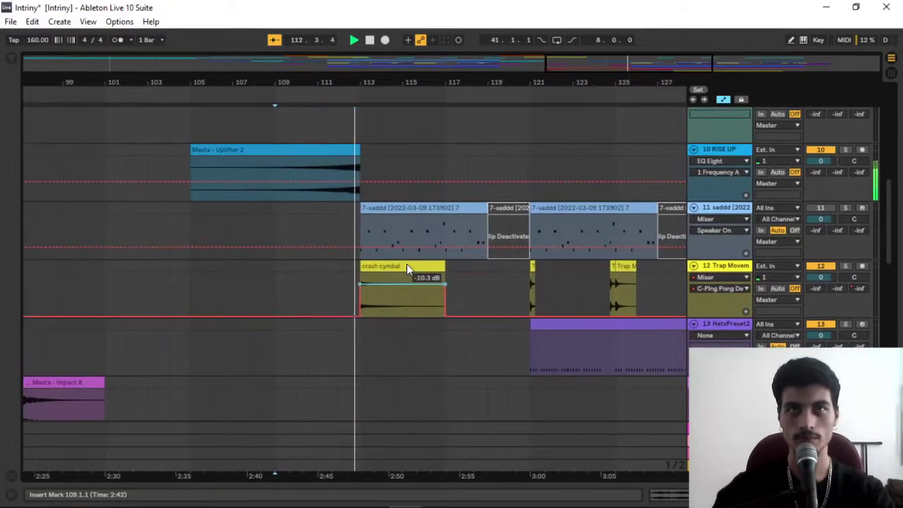
{"action": "double_click", "coordinate": [374, 267]}
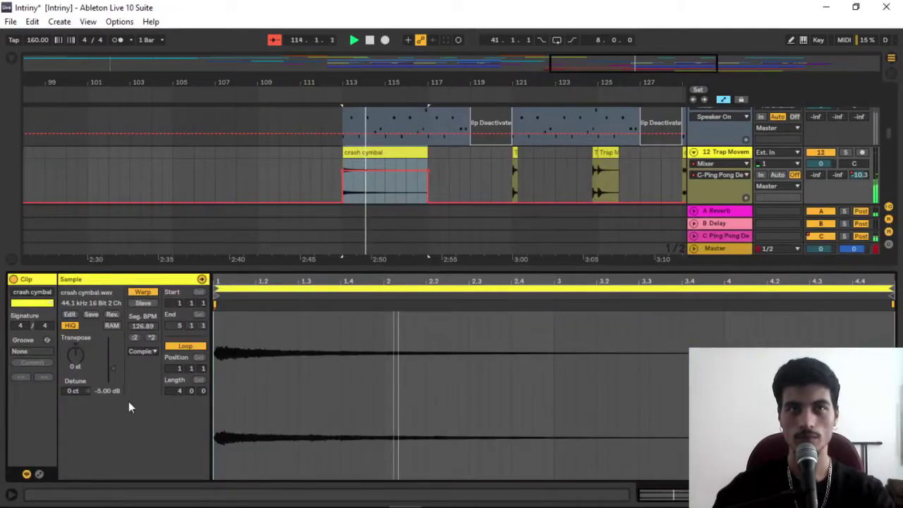
{"action": "left_click", "coordinate": [112, 369]}
{"action": "type", "text": "-3"}
{"action": "key", "text": "Return"}
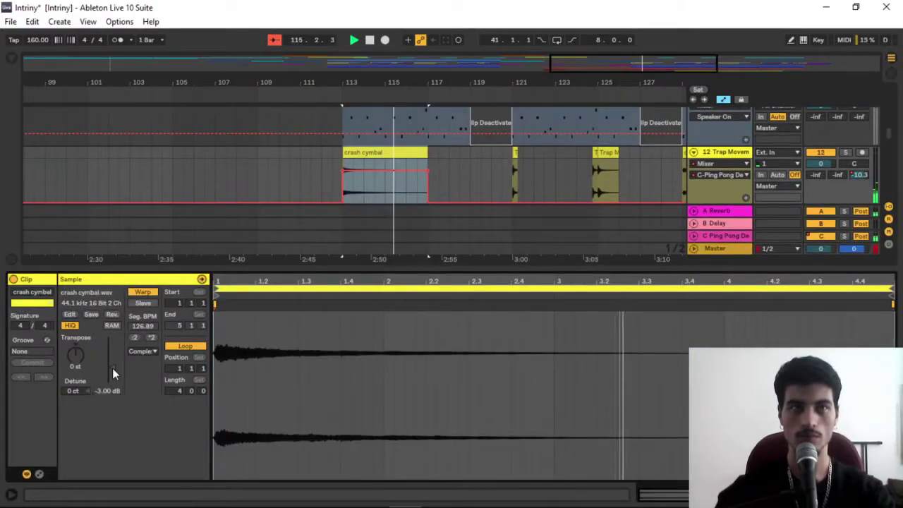
{"action": "key", "text": "ctrl+alt+l"}
Listen to the saddd track 11 briefly in solo from bar 113 and inspect its sampler device
{"action": "scroll", "coordinate": [115, 372], "scroll_direction": "up", "scroll_amount": 3}
{"action": "left_click", "coordinate": [429, 240]}
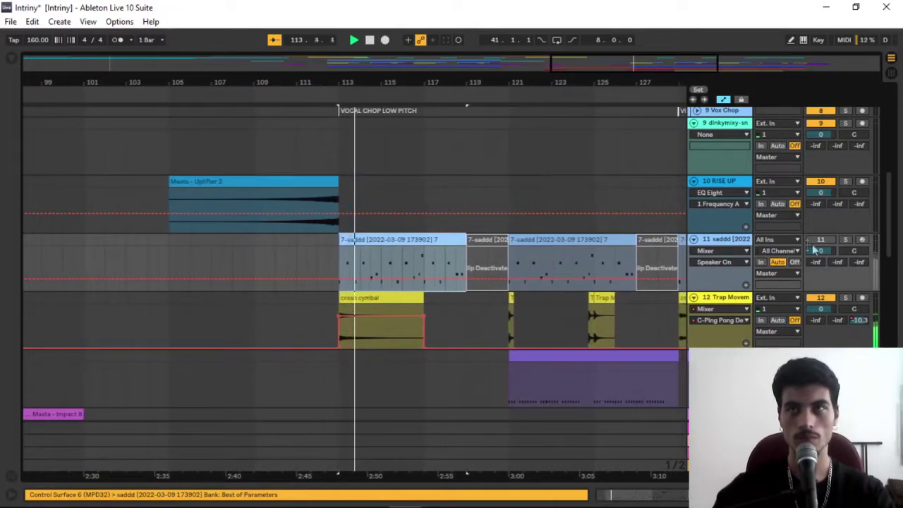
{"action": "left_click", "coordinate": [846, 239]}
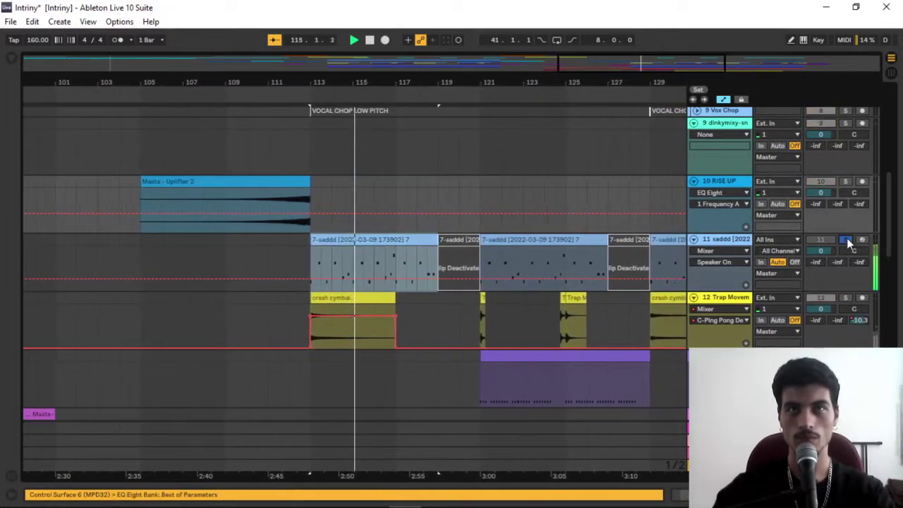
{"action": "left_click", "coordinate": [847, 240]}
{"action": "double_click", "coordinate": [736, 243]}
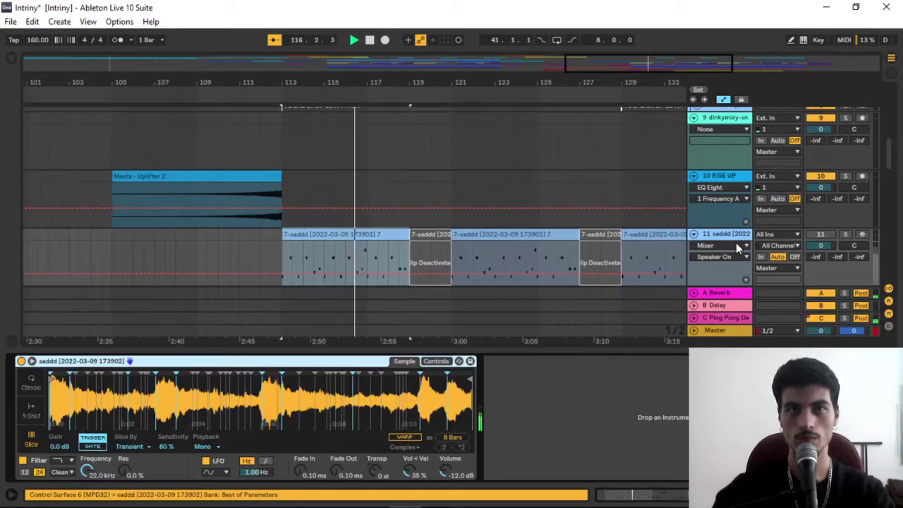
{"action": "double_click", "coordinate": [738, 244]}
Play the HatsPreset2 clip at bar 121 and set that track's volume to -2.0 dB
{"action": "scroll", "coordinate": [635, 278], "scroll_direction": "down", "scroll_amount": 2}
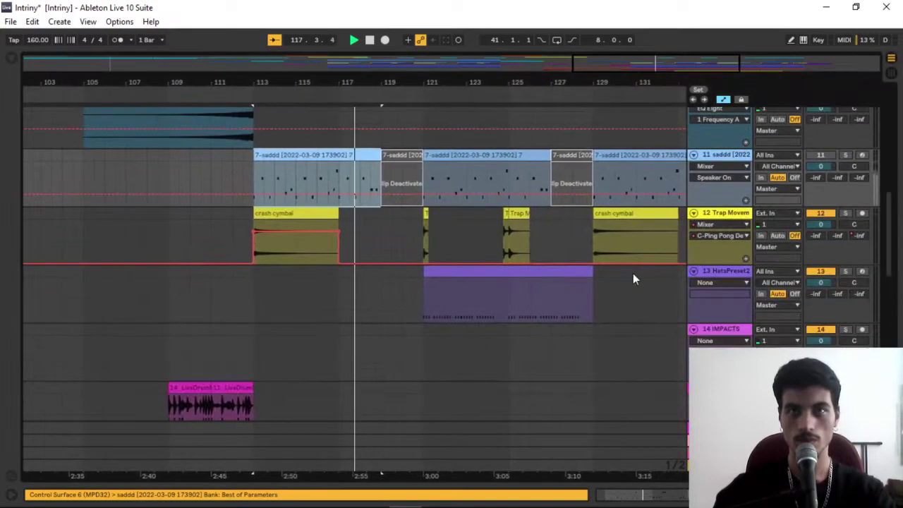
{"action": "left_click", "coordinate": [393, 298]}
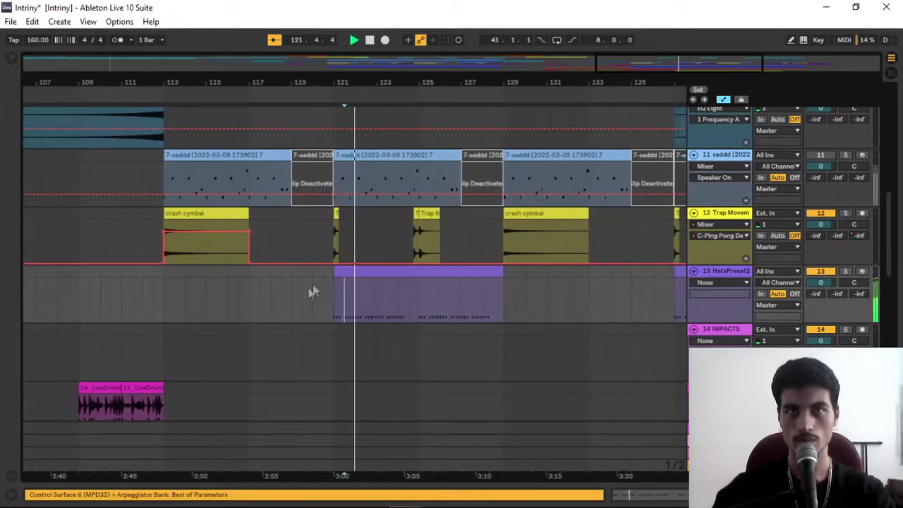
{"action": "left_click", "coordinate": [820, 284]}
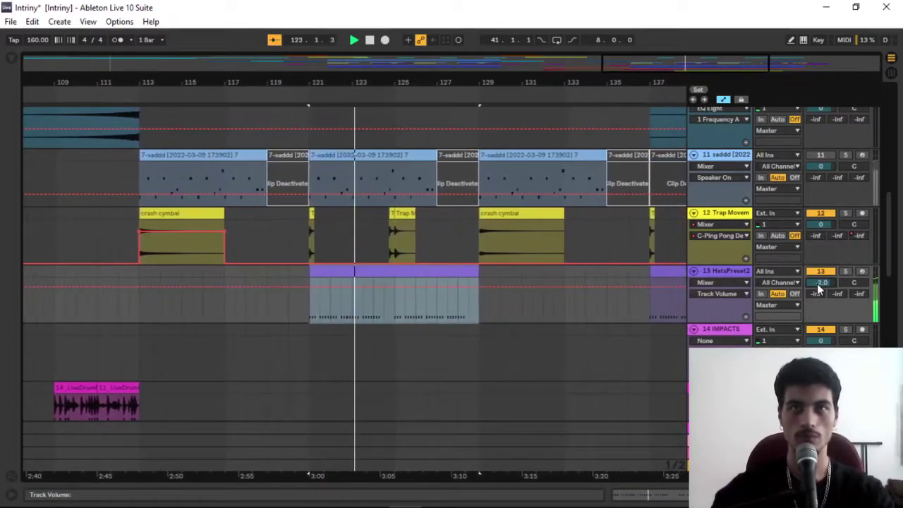
Inspect the snare samples in the SNARES track's Drum Rack and the device chain of the 808 track
{"action": "scroll", "coordinate": [791, 303], "scroll_direction": "down", "scroll_amount": 3}
{"action": "scroll", "coordinate": [792, 303], "scroll_direction": "down", "scroll_amount": 5}
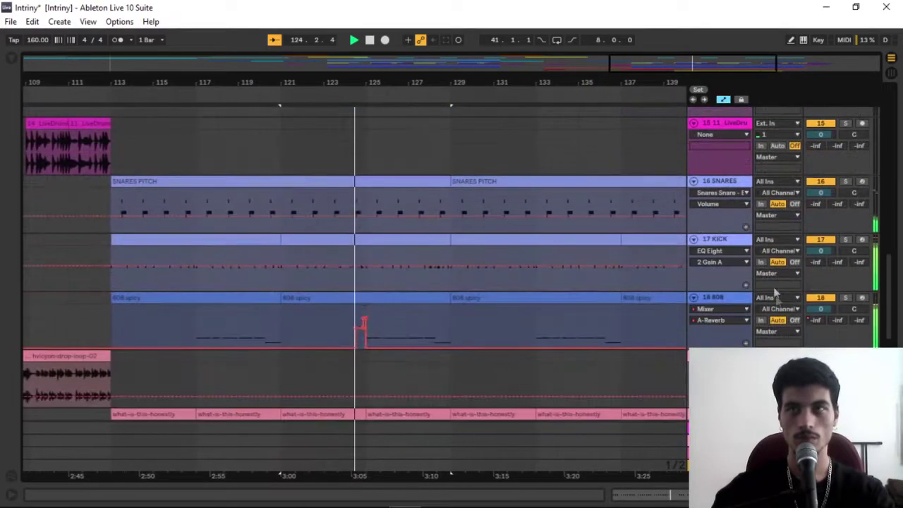
{"action": "double_click", "coordinate": [719, 181]}
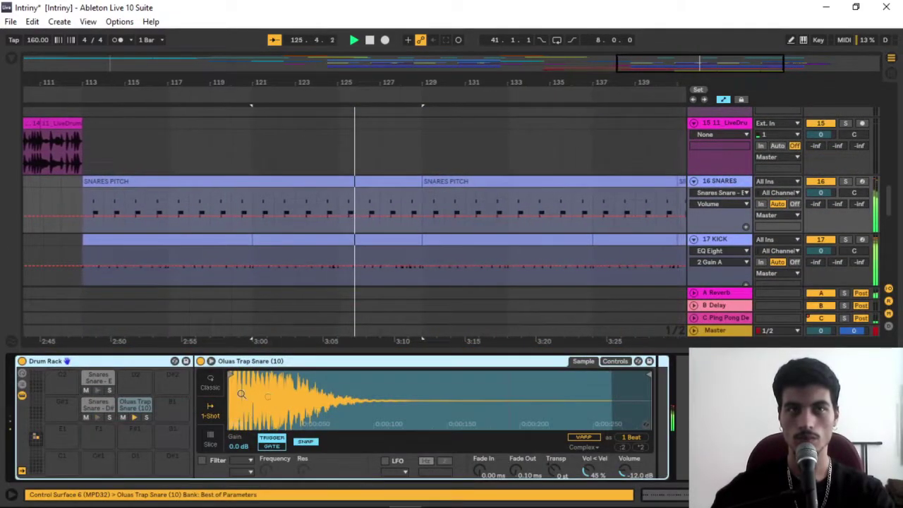
{"action": "left_click", "coordinate": [98, 406]}
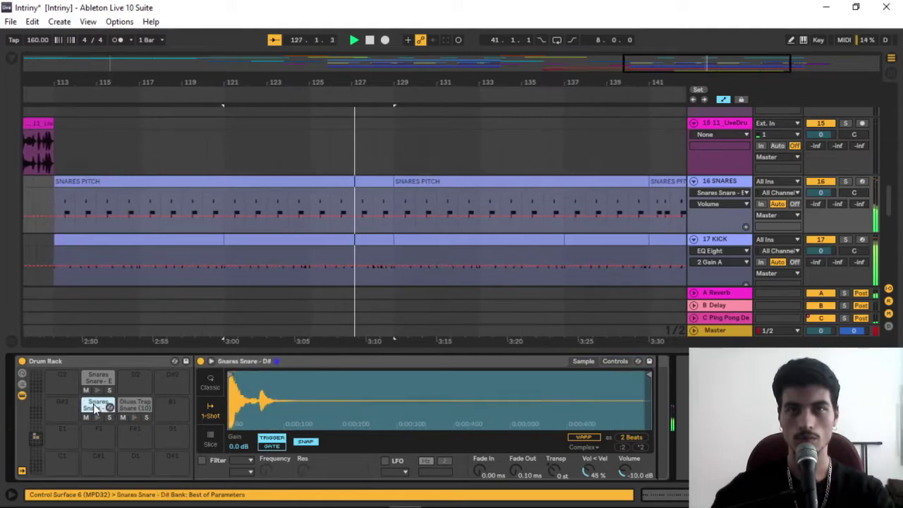
{"action": "left_click", "coordinate": [98, 383]}
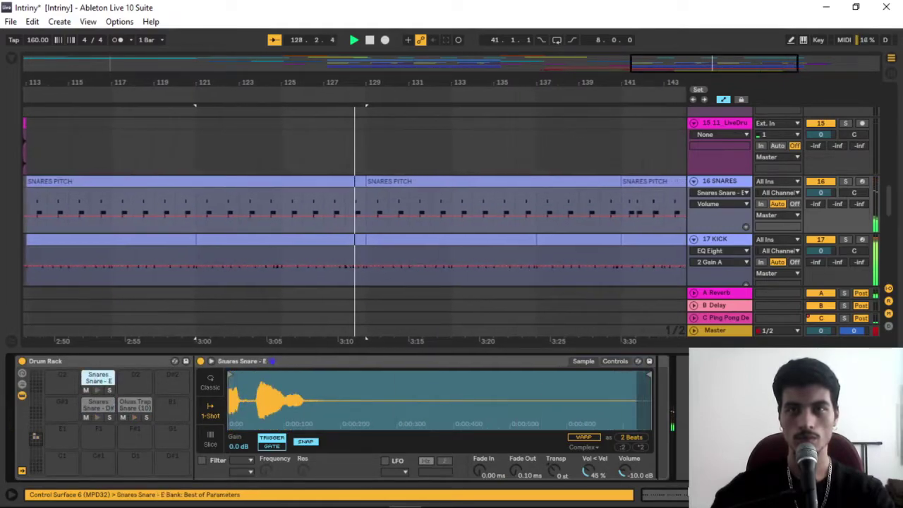
{"action": "left_click", "coordinate": [891, 495]}
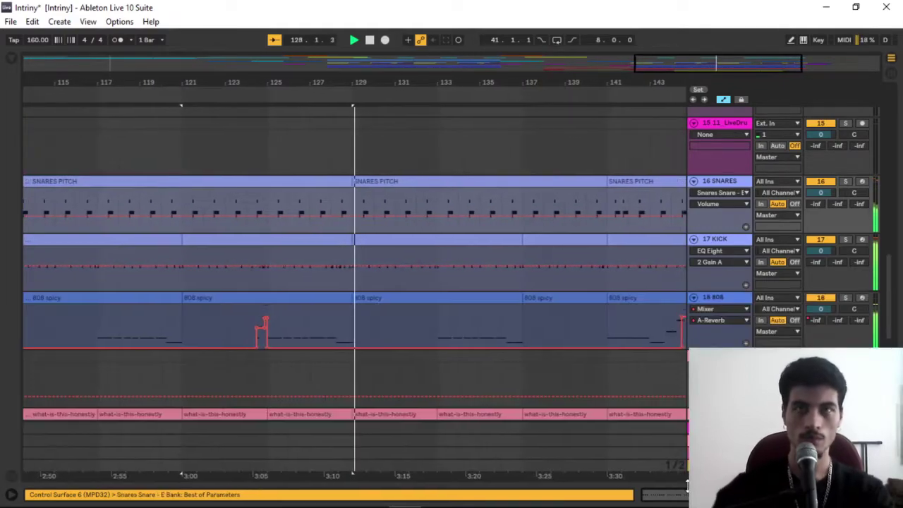
{"action": "double_click", "coordinate": [731, 297]}
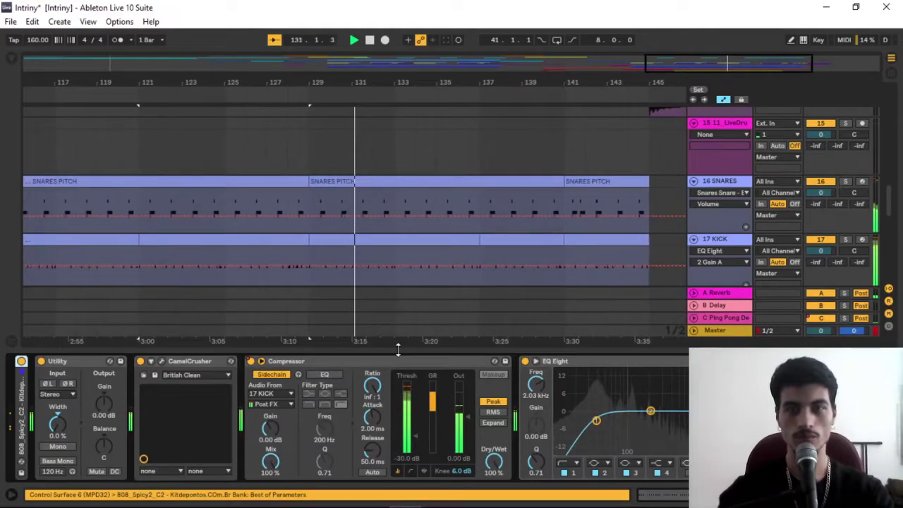
{"action": "double_click", "coordinate": [398, 349]}
Review the volume and pan settings of the tracks below the 808 while playing, and return to the first tracks
{"action": "scroll", "coordinate": [707, 328], "scroll_direction": "down", "scroll_amount": 3}
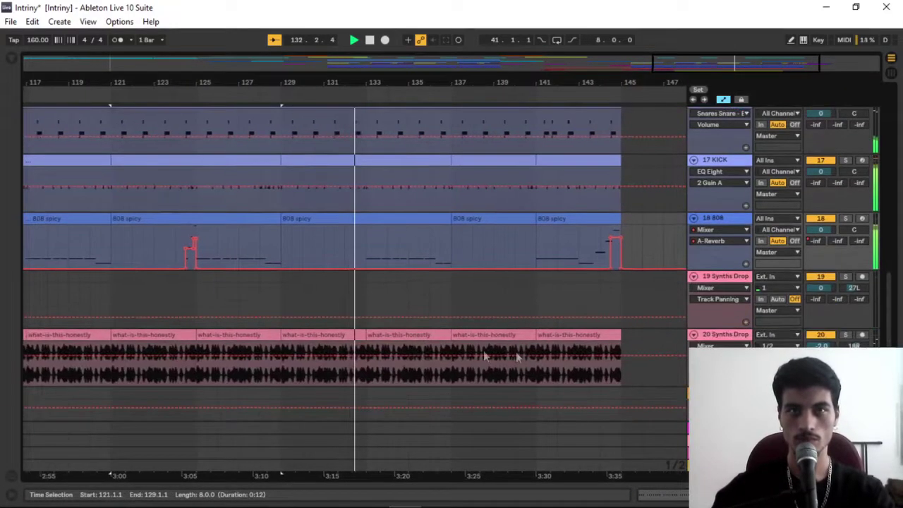
{"action": "scroll", "coordinate": [706, 329], "scroll_direction": "down", "scroll_amount": 2}
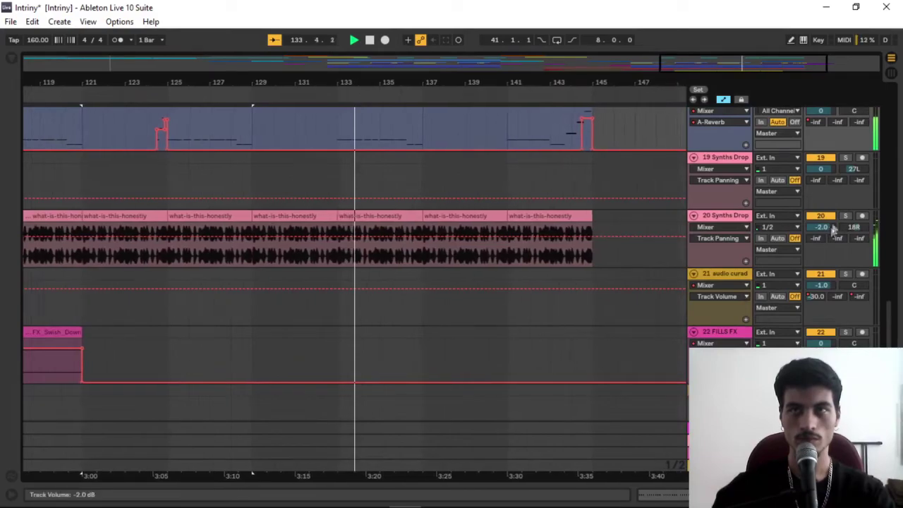
{"action": "scroll", "coordinate": [506, 306], "scroll_direction": "down", "scroll_amount": 2}
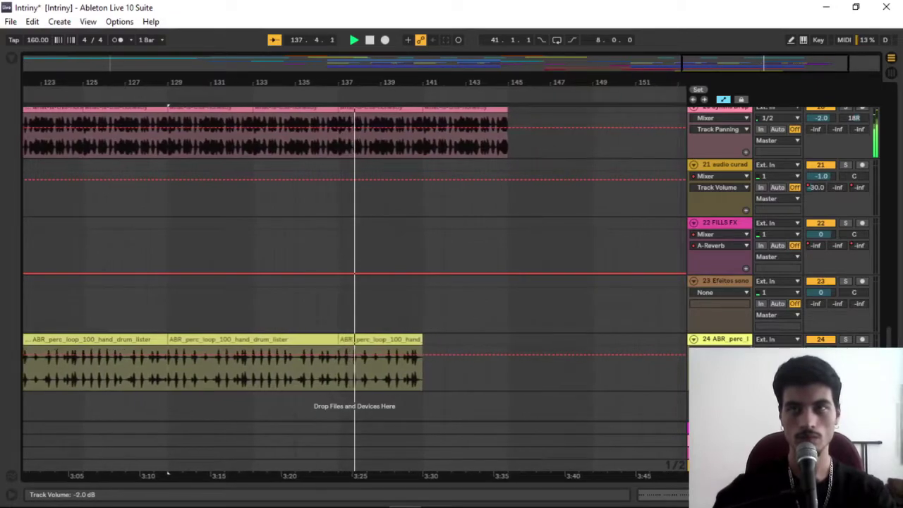
{"action": "scroll", "coordinate": [604, 246], "scroll_direction": "up", "scroll_amount": 15}
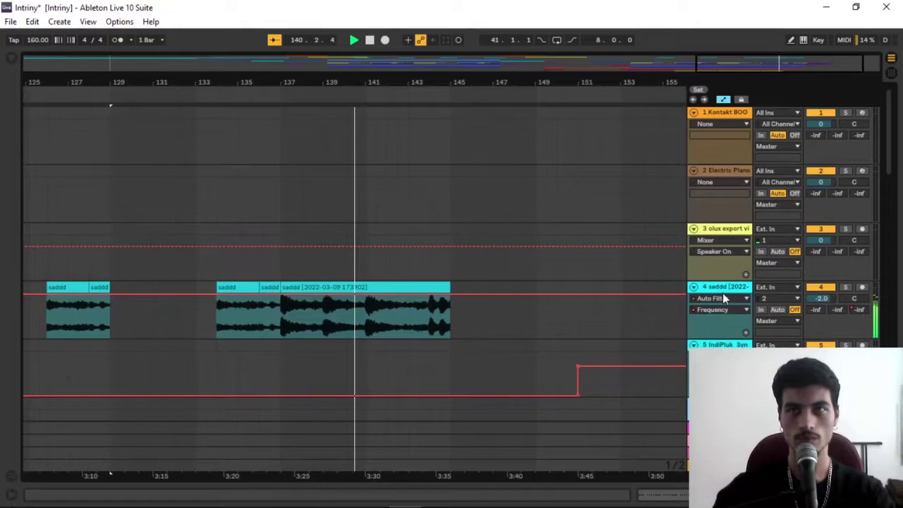
Listen to the intro from the Electric Piano clip at bar 9 and from several points between there and bar 57
{"action": "scroll", "coordinate": [536, 276], "scroll_direction": "down", "scroll_amount": 5}
{"action": "scroll", "coordinate": [358, 261], "scroll_direction": "down", "scroll_amount": 4}
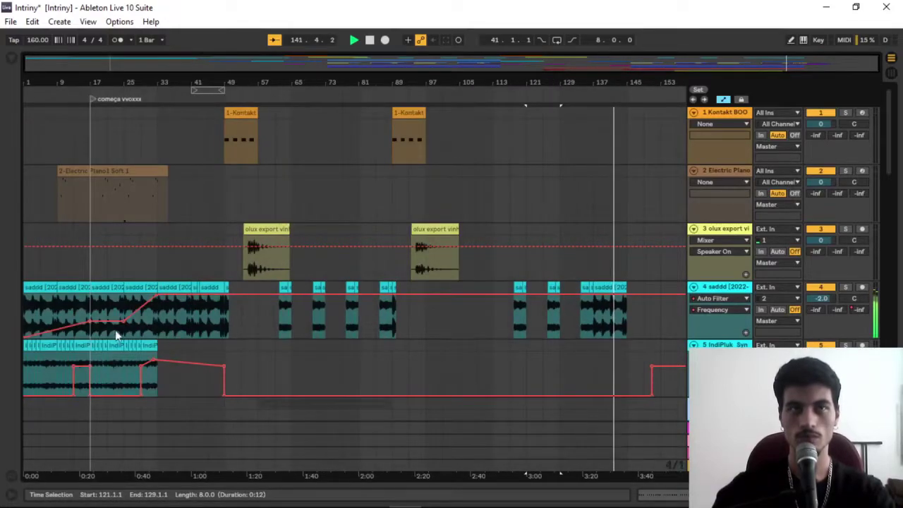
{"action": "left_click", "coordinate": [70, 212]}
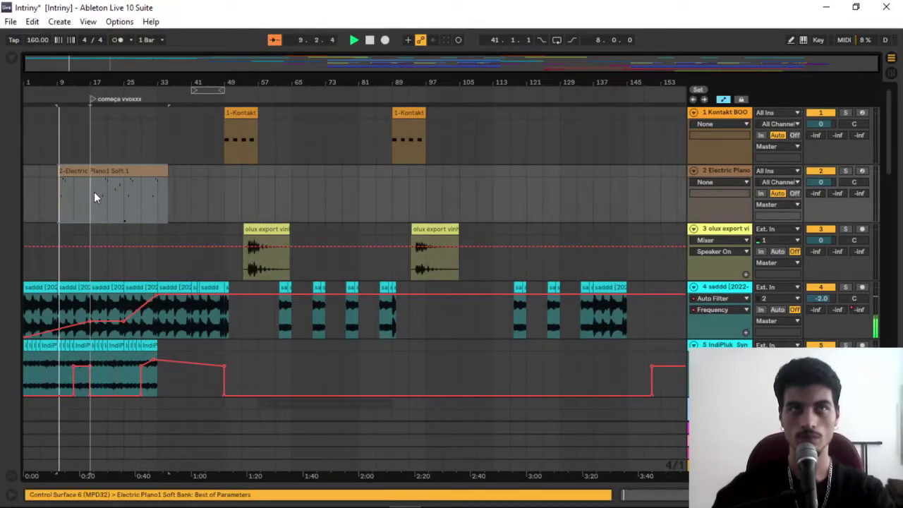
{"action": "scroll", "coordinate": [110, 225], "scroll_direction": "down", "scroll_amount": 2}
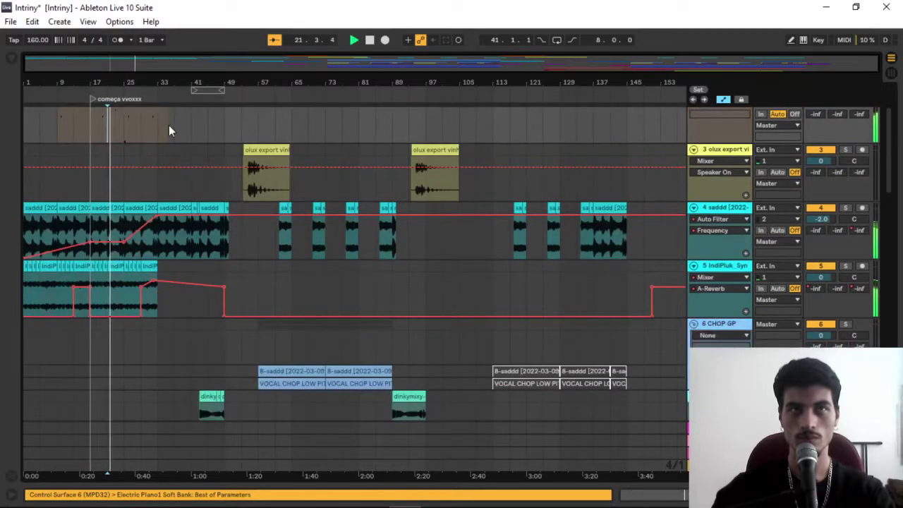
{"action": "left_click", "coordinate": [158, 130]}
{"action": "left_click", "coordinate": [197, 129]}
{"action": "key", "text": "space"}
{"action": "key", "text": "space"}
{"action": "left_click", "coordinate": [242, 121]}
{"action": "key", "text": "space"}
{"action": "key", "text": "space"}
Play the arrangement from bar 57 and review the tracks that come in with the drop
{"action": "scroll", "coordinate": [257, 191], "scroll_direction": "down", "scroll_amount": 2}
{"action": "left_click", "coordinate": [258, 189]}
{"action": "key", "text": "space"}
{"action": "key", "text": "space"}
{"action": "scroll", "coordinate": [278, 282], "scroll_direction": "down", "scroll_amount": 10}
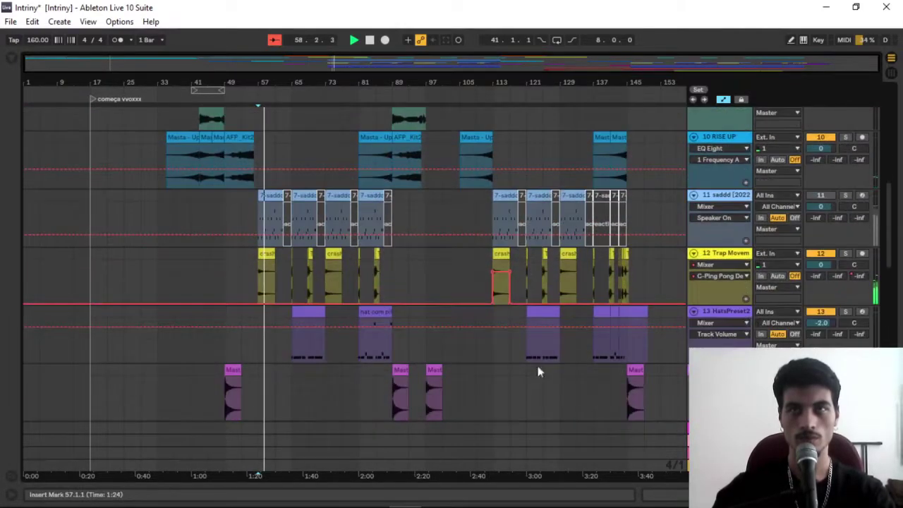
Set the 808 track's volume automation to -1.0 dB across its clips from bar 57 to bar 89
{"action": "scroll", "coordinate": [623, 318], "scroll_direction": "down", "scroll_amount": 6}
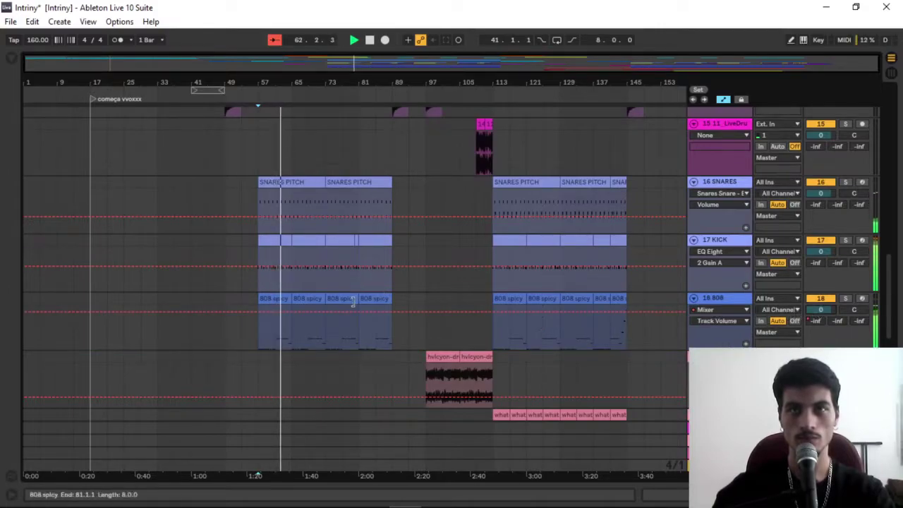
{"action": "left_click", "coordinate": [372, 298]}
{"action": "left_click", "coordinate": [276, 297], "text": "shift"}
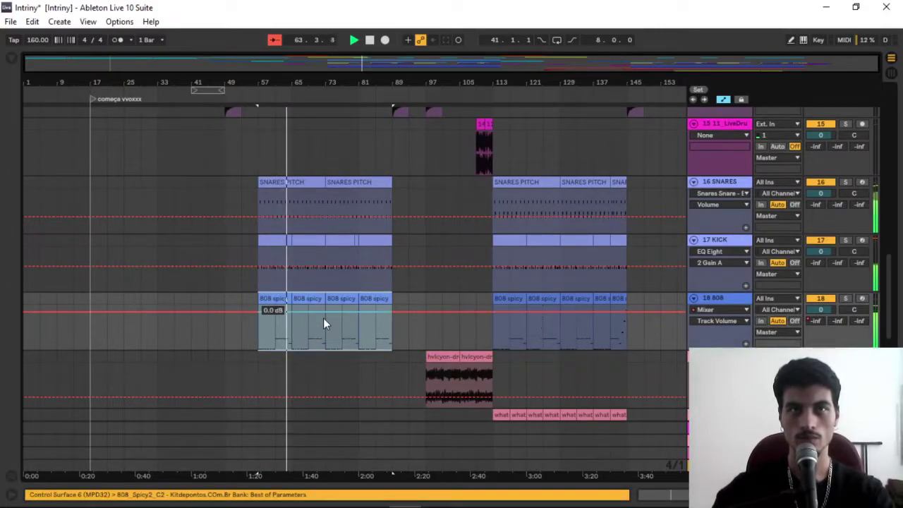
{"action": "left_click_drag", "start_coordinate": [324, 319], "coordinate": [324, 322]}
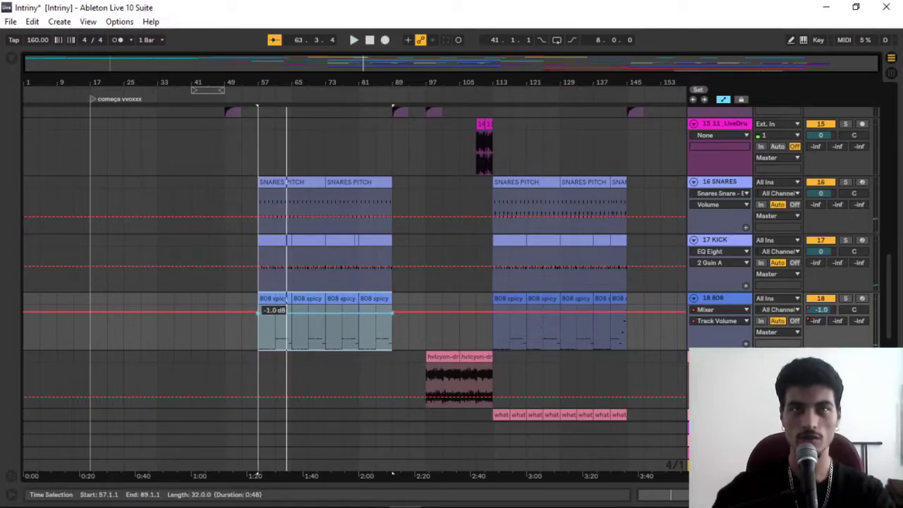
Collapse all the tracks in the arrangement and return the play position to the start of the song
{"action": "key", "text": "alt+u"}
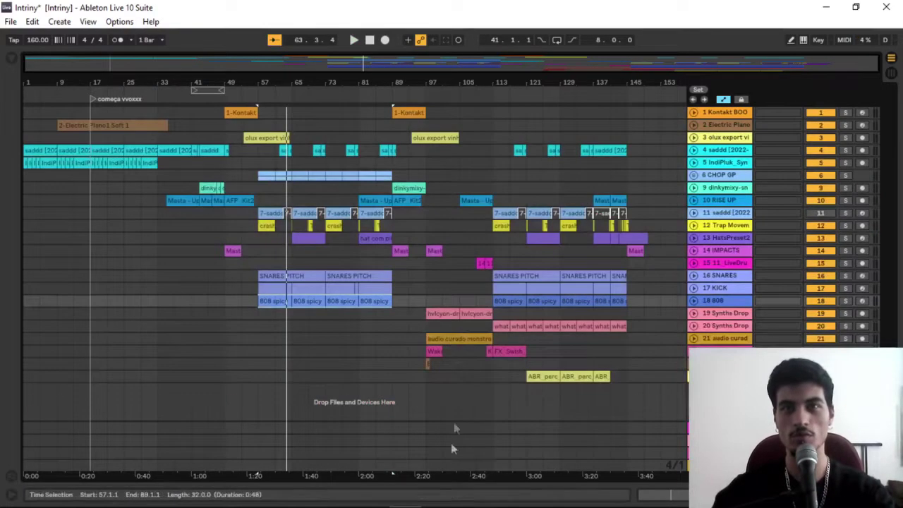
{"action": "left_click", "coordinate": [571, 302]}
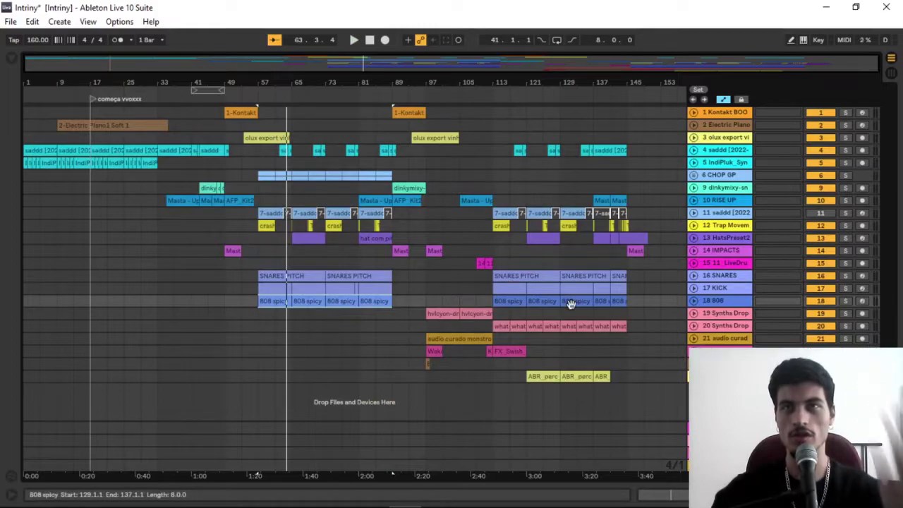
{"action": "left_click", "coordinate": [369, 40]}
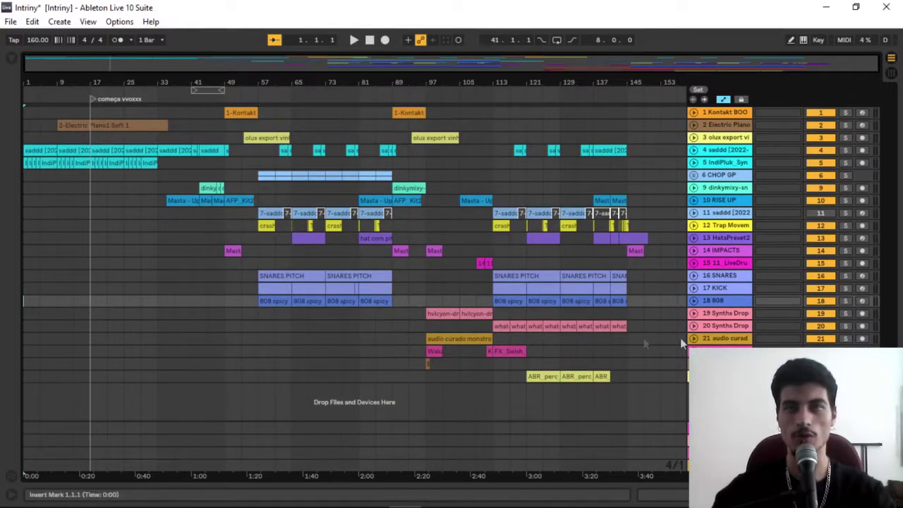
{"action": "left_click", "coordinate": [694, 115], "text": "alt"}
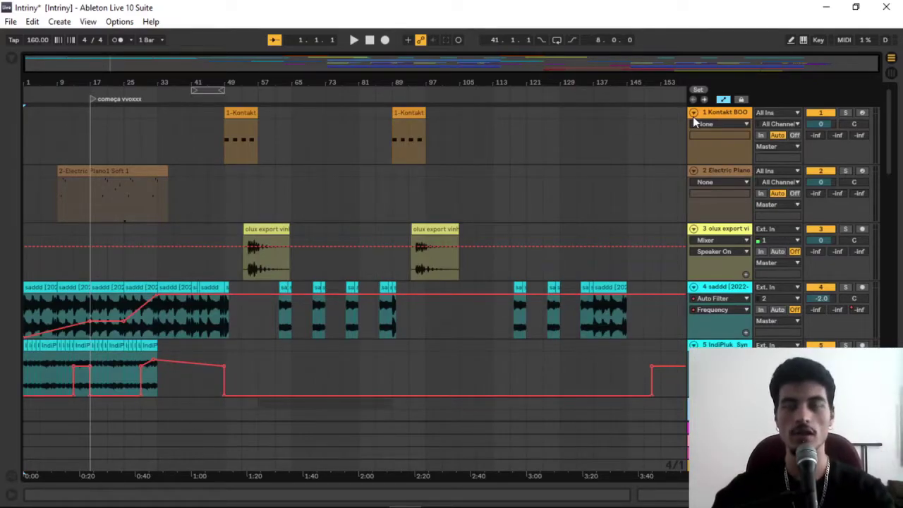
{"action": "left_click", "coordinate": [693, 117], "text": "alt"}
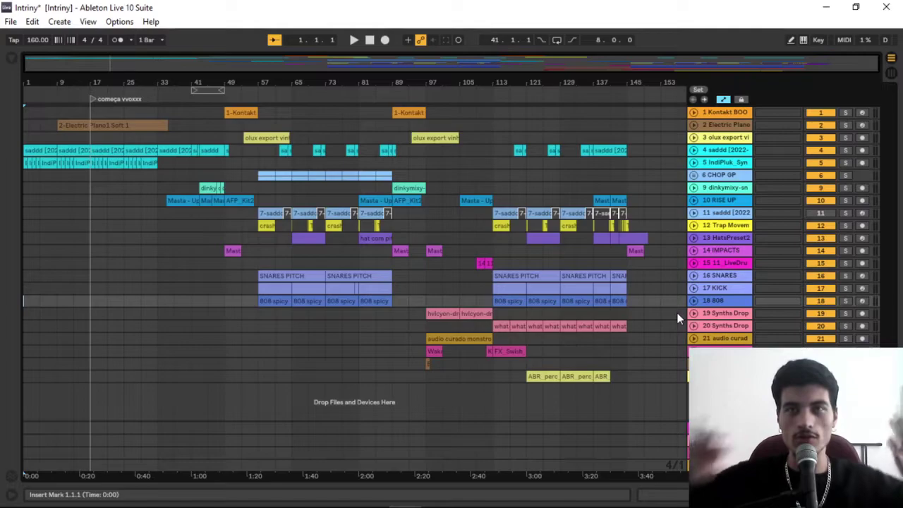
Check the channel levels during playback in the Session View mixer with the meters enlarged, and return to the arrangement
{"action": "key", "text": "Tab"}
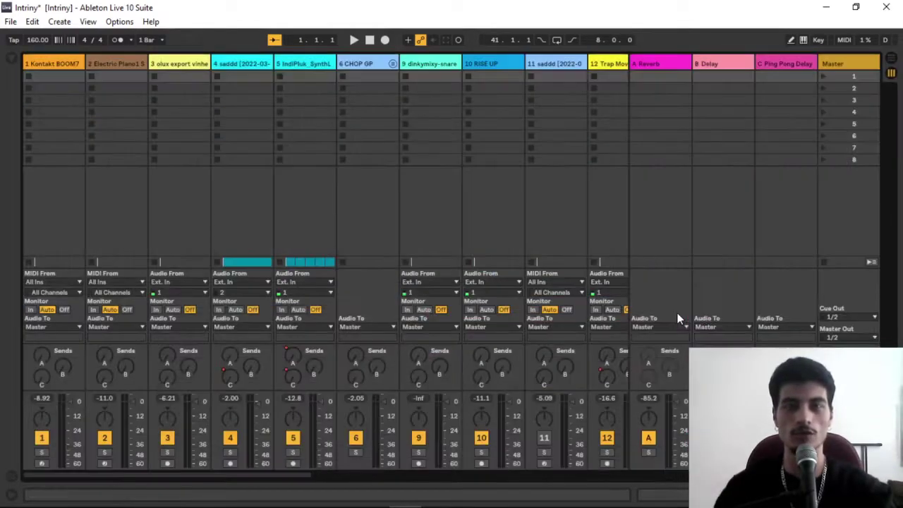
{"action": "left_click_drag", "start_coordinate": [543, 391], "coordinate": [544, 283]}
{"action": "key", "text": "space"}
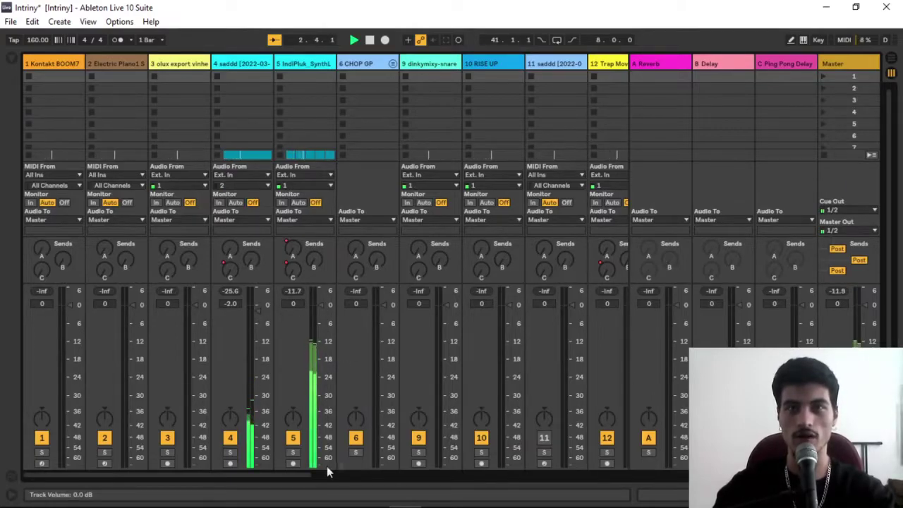
{"action": "left_click_drag", "start_coordinate": [306, 475], "coordinate": [480, 474]}
{"action": "key", "text": "Tab"}
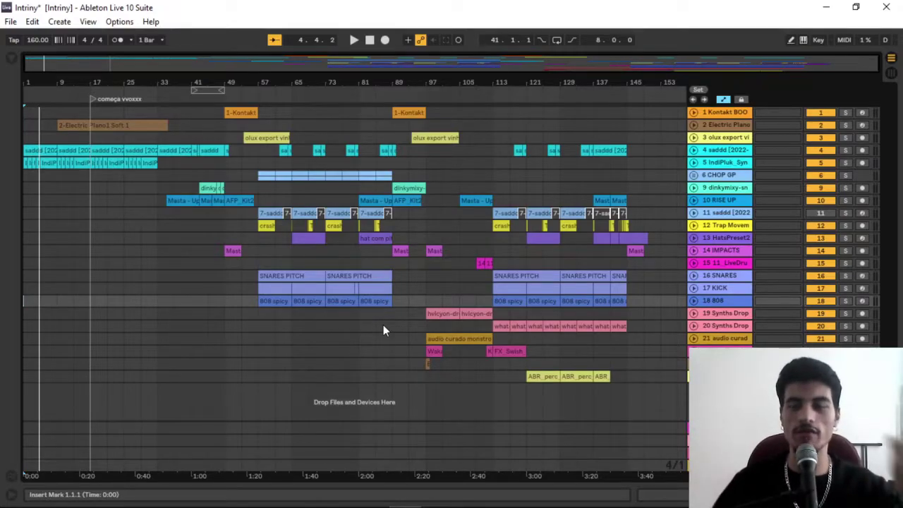
Inspect the KICK track's Drum Rack and EQ Eight, and review the tracks around it
{"action": "double_click", "coordinate": [716, 288]}
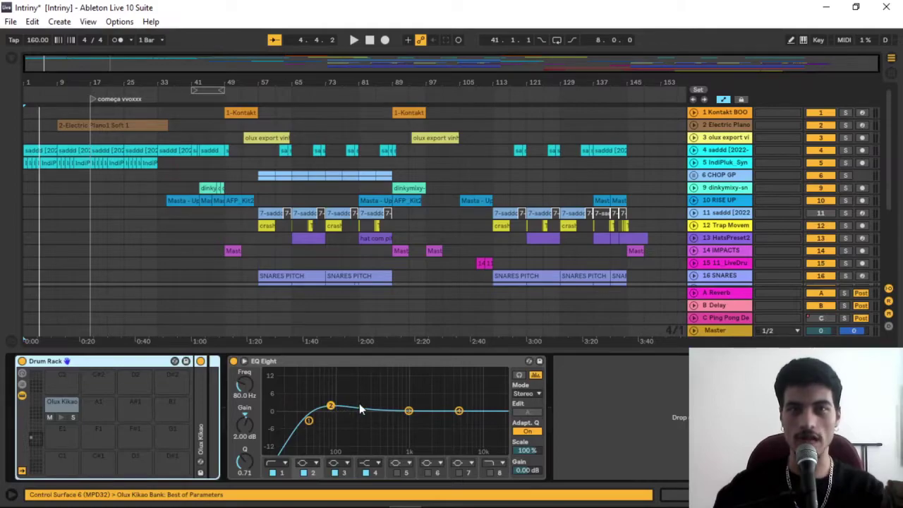
{"action": "left_click", "coordinate": [574, 411]}
{"action": "scroll", "coordinate": [434, 232], "scroll_direction": "down", "scroll_amount": 3}
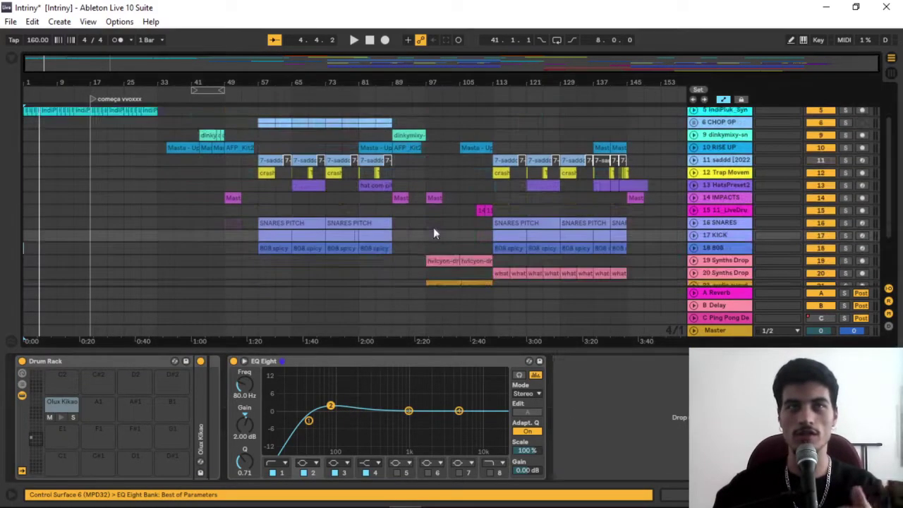
{"action": "scroll", "coordinate": [527, 244], "scroll_direction": "down", "scroll_amount": 3}
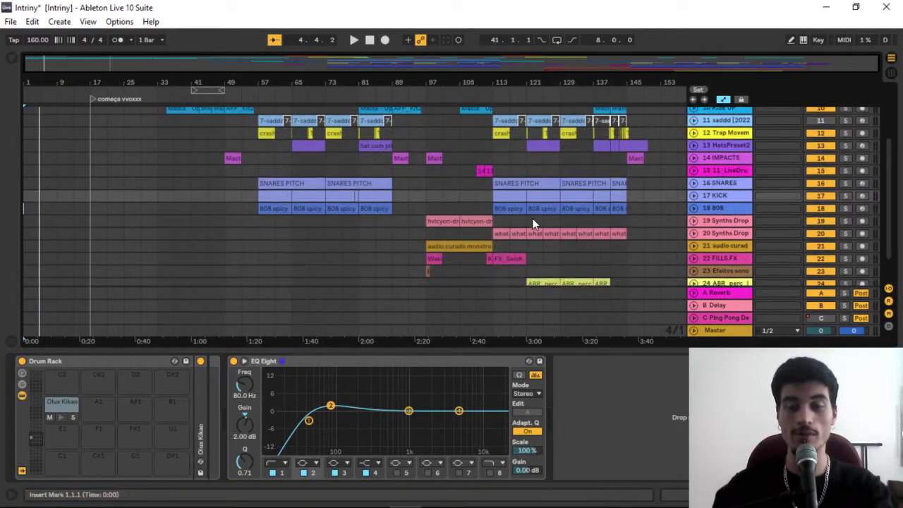
Search the browser for "comp", fit the whole song in the arrangement, and hide the browser and device view
{"action": "key", "text": "ctrl+f"}
{"action": "type", "text": "comp"}
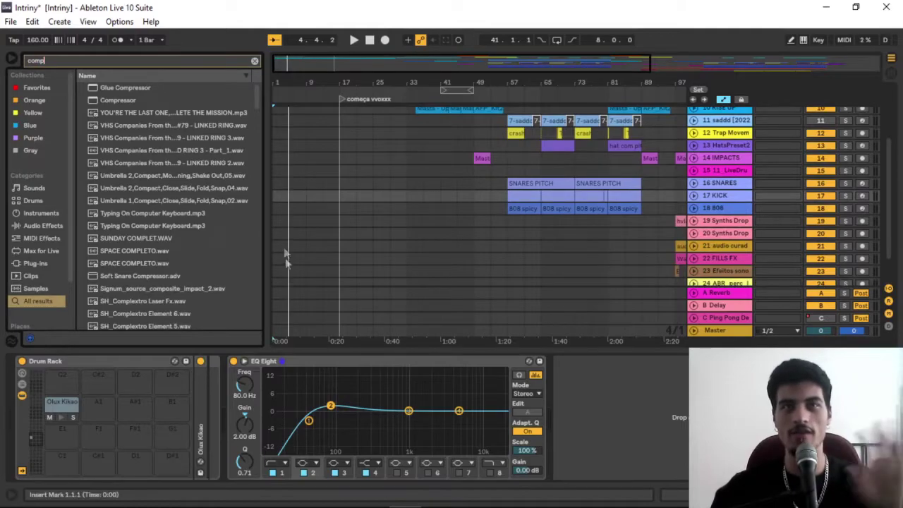
{"action": "left_click_drag", "start_coordinate": [358, 82], "coordinate": [394, 67]}
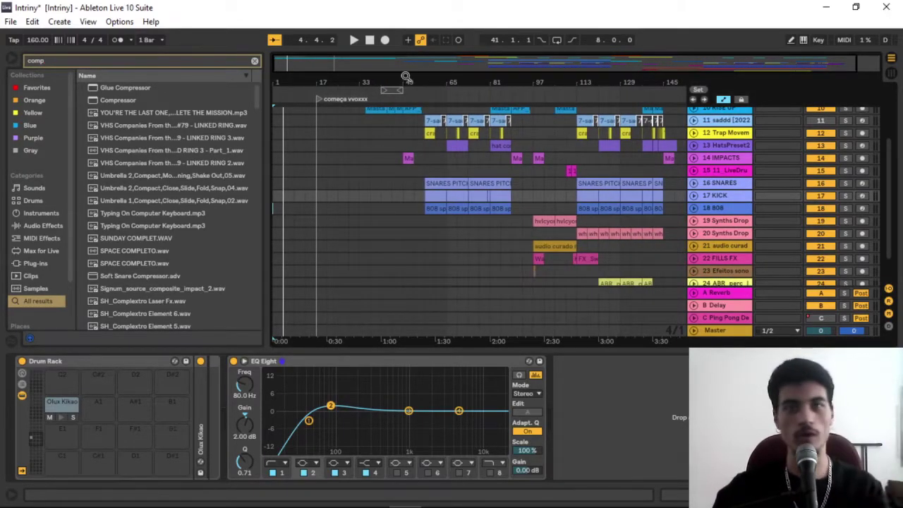
{"action": "left_click_drag", "start_coordinate": [394, 68], "coordinate": [407, 74]}
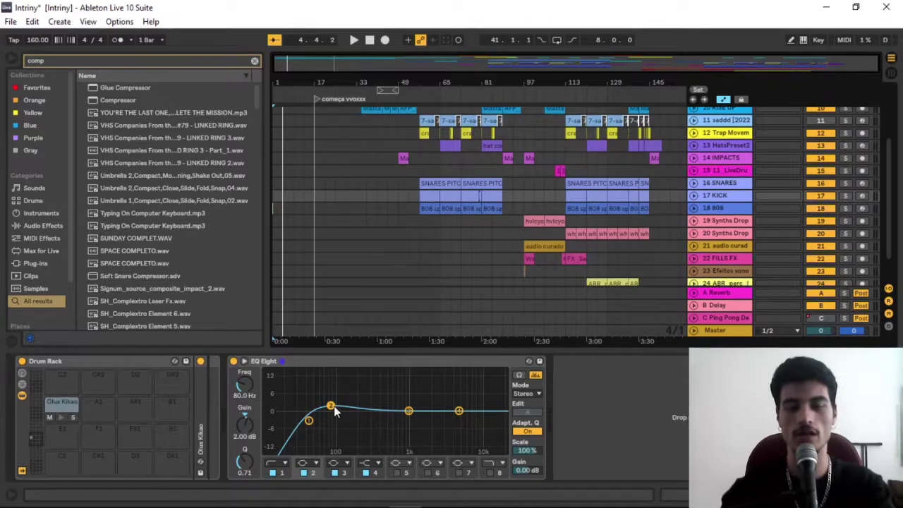
{"action": "key", "text": "ctrl+alt+l"}
{"action": "key", "text": "ctrl+alt+b"}
Inspect the 808 track's device chain, including the Compressor sidechained to the KICK, and hide the device view
{"action": "double_click", "coordinate": [726, 302]}
{"action": "scroll", "coordinate": [666, 275], "scroll_direction": "down", "scroll_amount": 5}
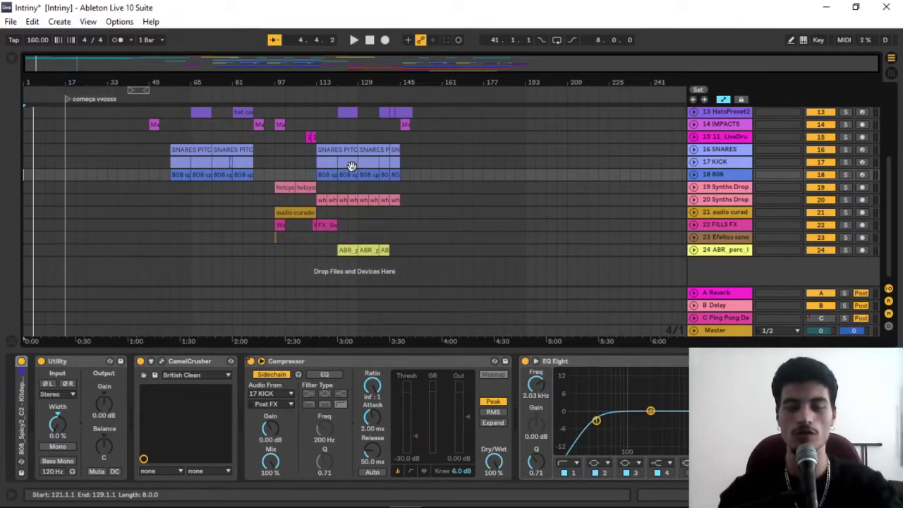
{"action": "key", "text": "ctrl+alt+l"}
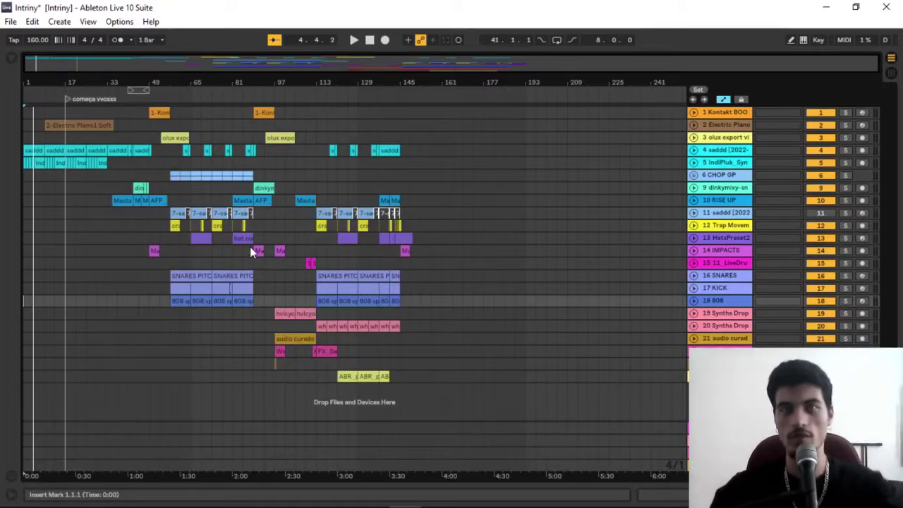
Inspect the devices on the Trap Movem, saddd 11, RISE UP, dinkymixy and saddd 4 tracks, and hide the device view
{"action": "scroll", "coordinate": [347, 339], "scroll_direction": "up", "scroll_amount": 3}
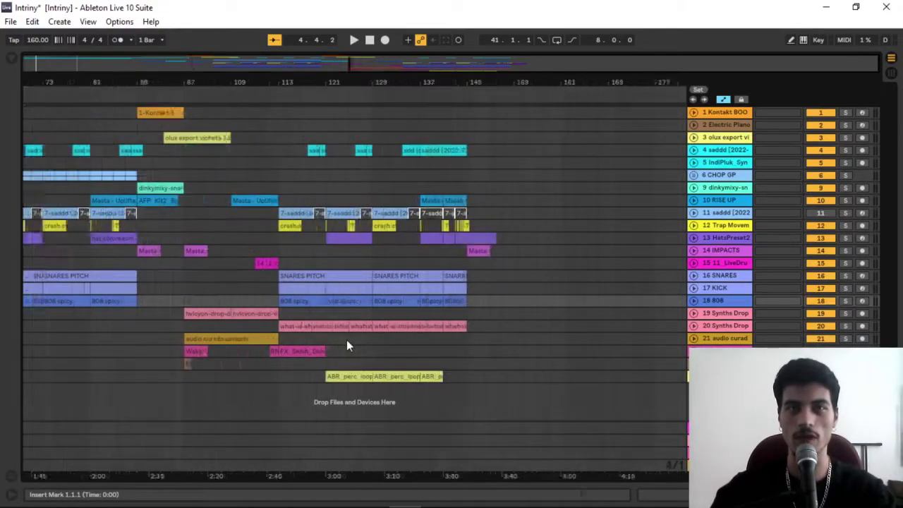
{"action": "double_click", "coordinate": [720, 225]}
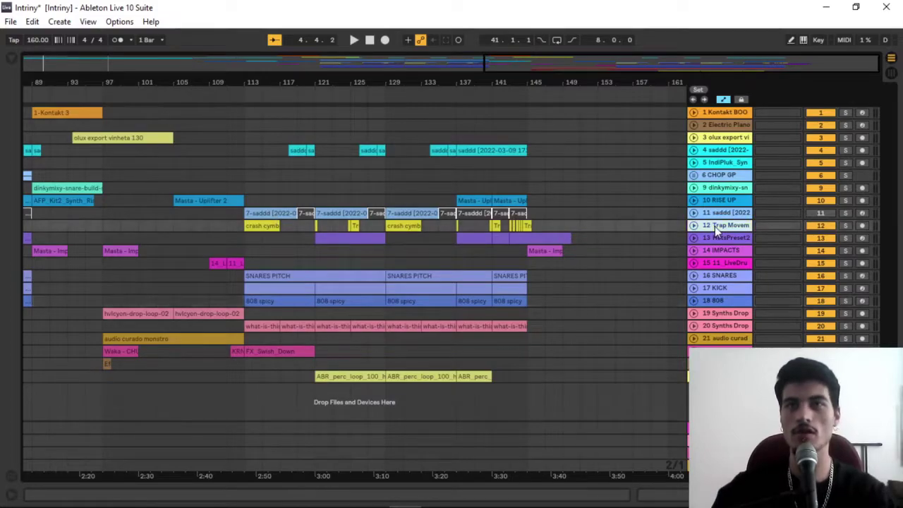
{"action": "left_click", "coordinate": [720, 212]}
{"action": "left_click", "coordinate": [725, 201]}
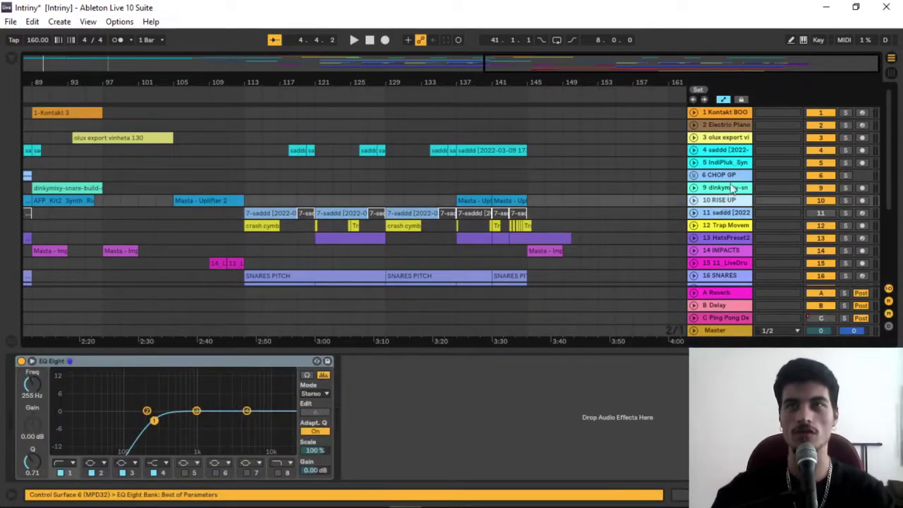
{"action": "left_click", "coordinate": [732, 187]}
{"action": "left_click", "coordinate": [734, 154]}
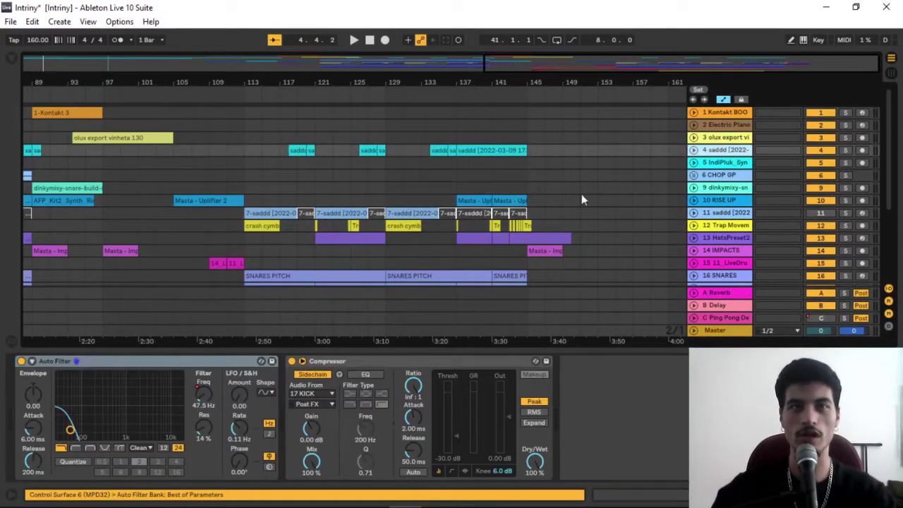
{"action": "key", "text": "ctrl+alt+l"}
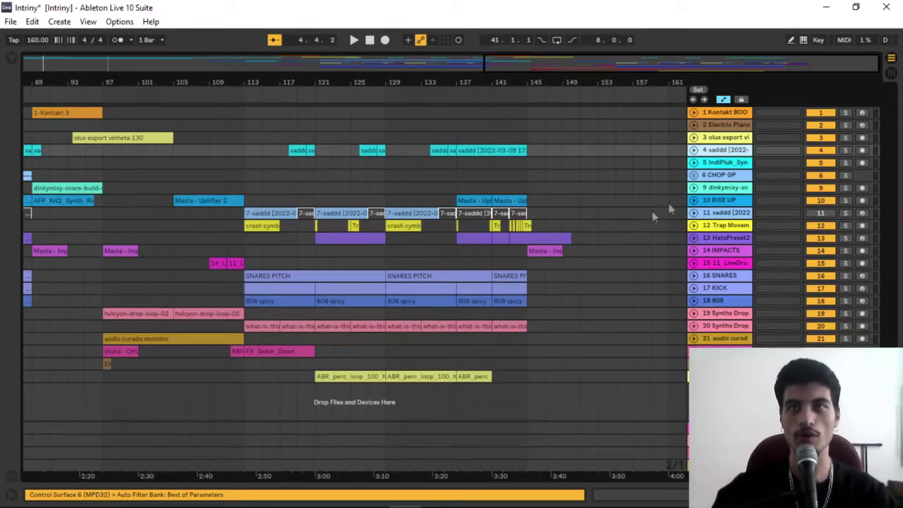
Inspect the Kontakt instrument on the first track and hide the device view
{"action": "double_click", "coordinate": [730, 113]}
{"action": "scroll", "coordinate": [348, 283], "scroll_direction": "down", "scroll_amount": 3}
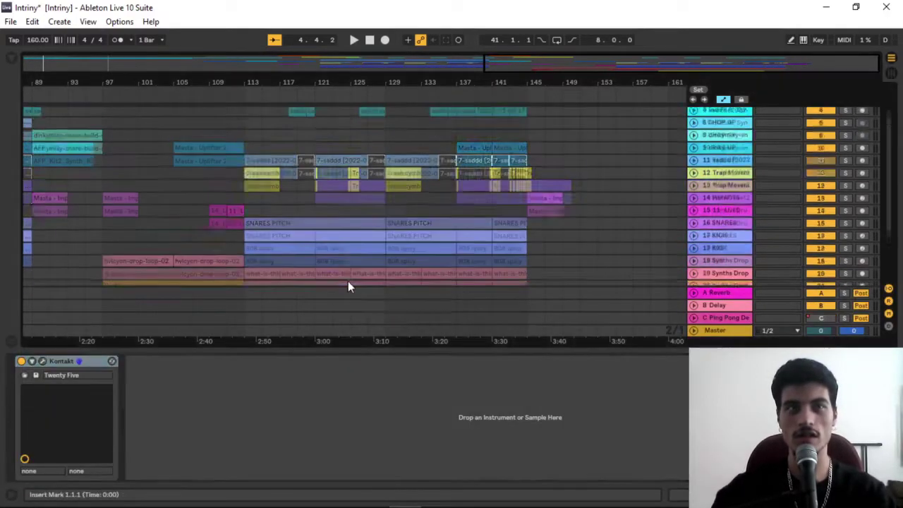
{"action": "key", "text": "ctrl+alt+l"}
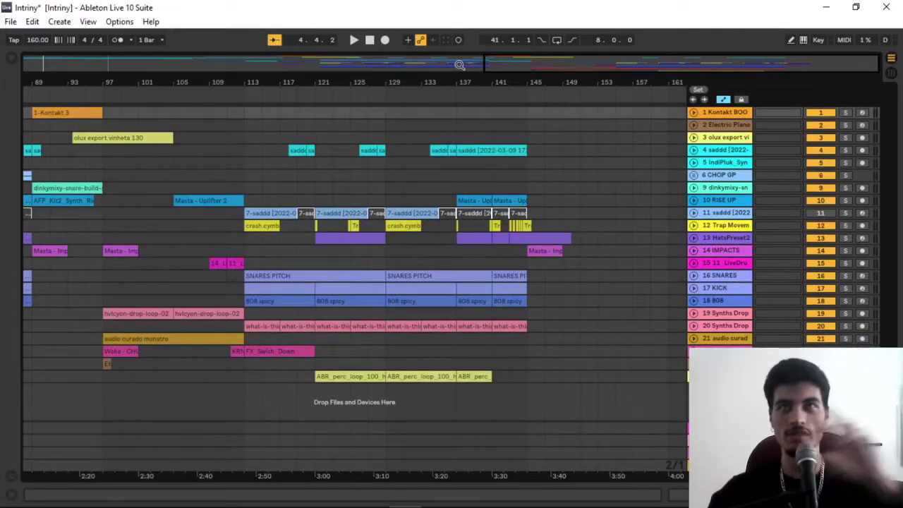
Find EQ Eight with the browser search "eq" and add it to the SNARES track after its Drum Rack
{"action": "left_click_drag", "start_coordinate": [567, 66], "coordinate": [518, 38]}
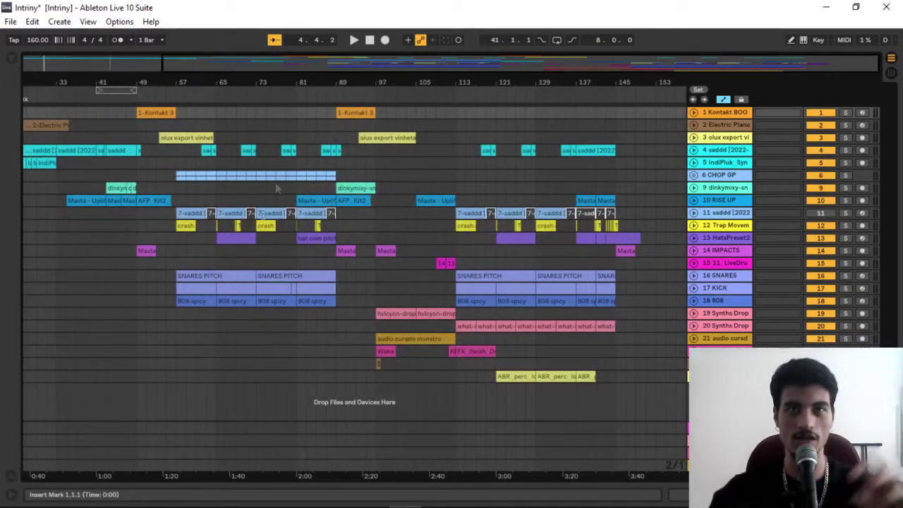
{"action": "double_click", "coordinate": [712, 277]}
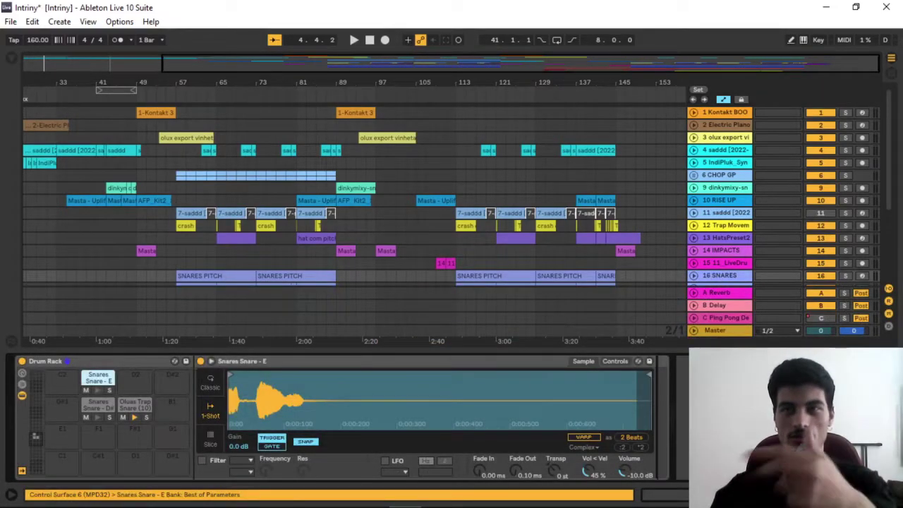
{"action": "key", "text": "ctrl+f"}
{"action": "type", "text": "eq"}
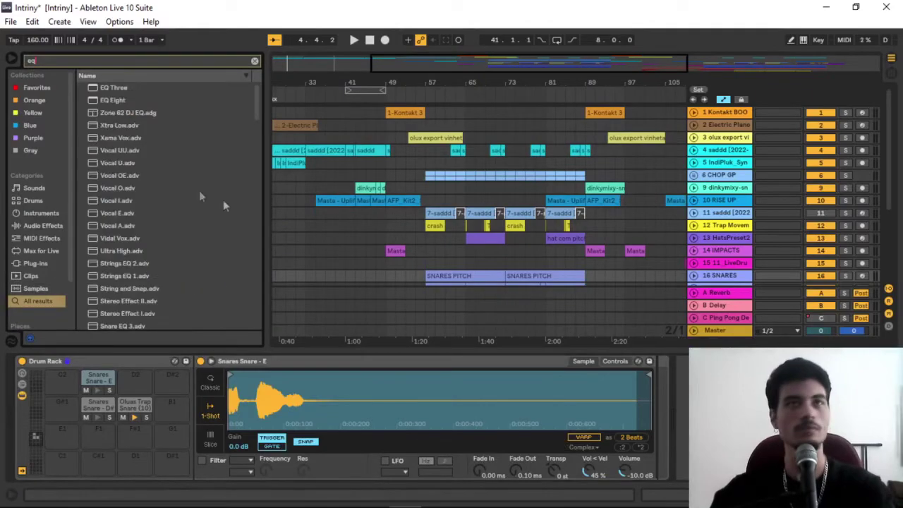
{"action": "left_click", "coordinate": [112, 100]}
{"action": "key", "text": "Return"}
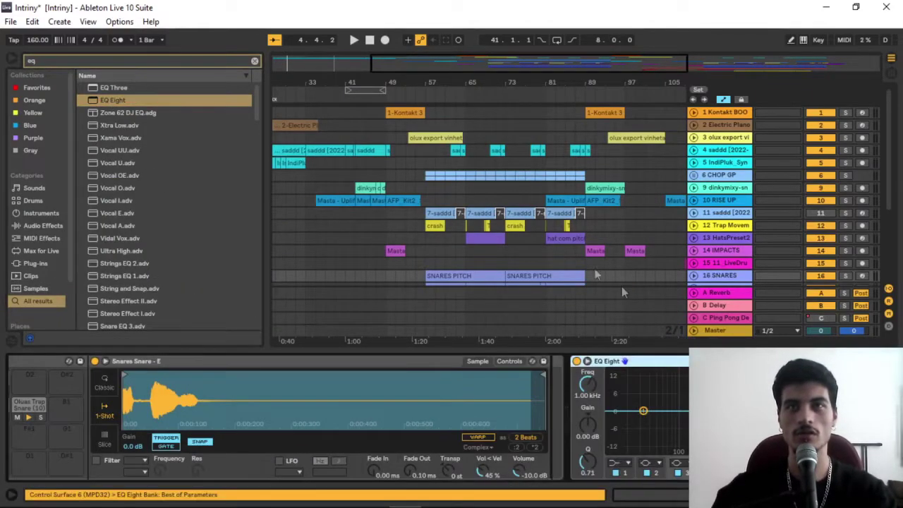
Play the arrangement from the start of the second SNARES section at bar 113
{"action": "scroll", "coordinate": [532, 238], "scroll_direction": "down", "scroll_amount": 3}
{"action": "left_click", "coordinate": [424, 212]}
{"action": "scroll", "coordinate": [424, 213], "scroll_direction": "down", "scroll_amount": 3}
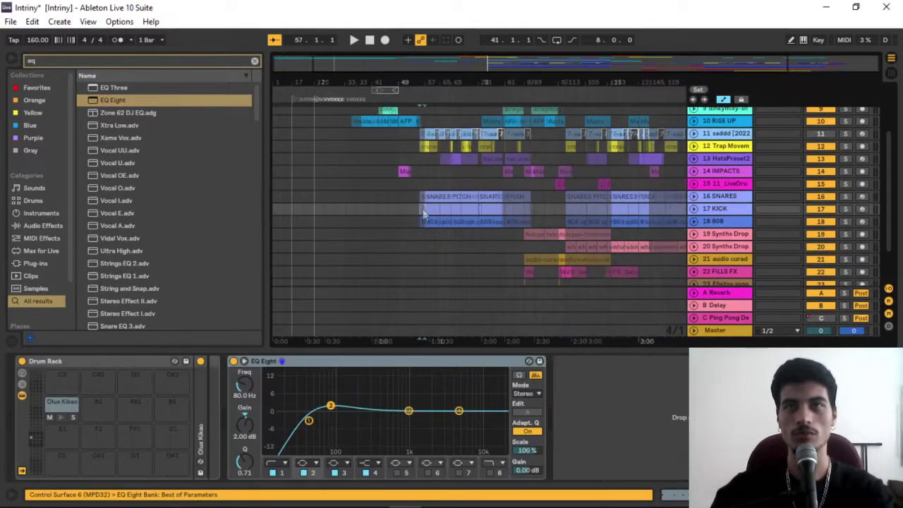
{"action": "left_click", "coordinate": [563, 197]}
{"action": "key", "text": "space"}
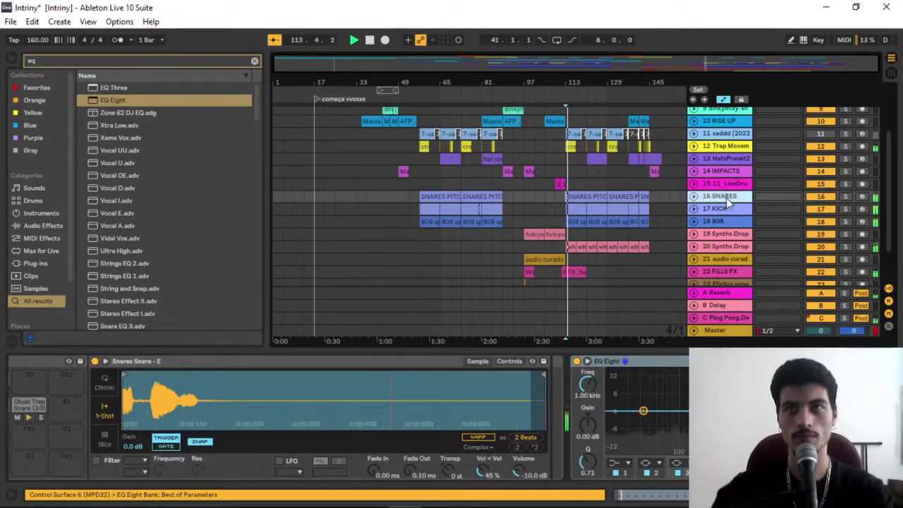
Fold the Drum Rack on the SNARES track and change EQ Eight's first band to a low-cut filter at 120 Hz
{"action": "double_click", "coordinate": [44, 363]}
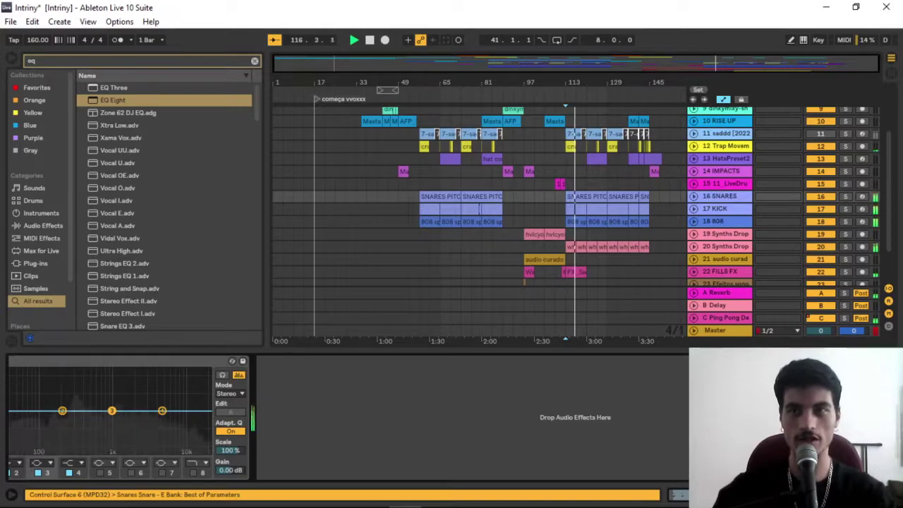
{"action": "left_click", "coordinate": [680, 495]}
{"action": "left_click", "coordinate": [93, 462]}
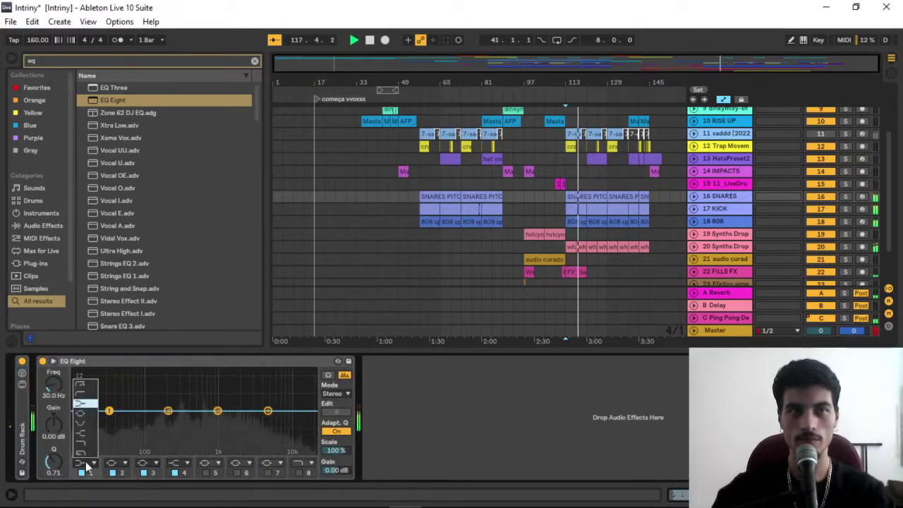
{"action": "left_click", "coordinate": [83, 395]}
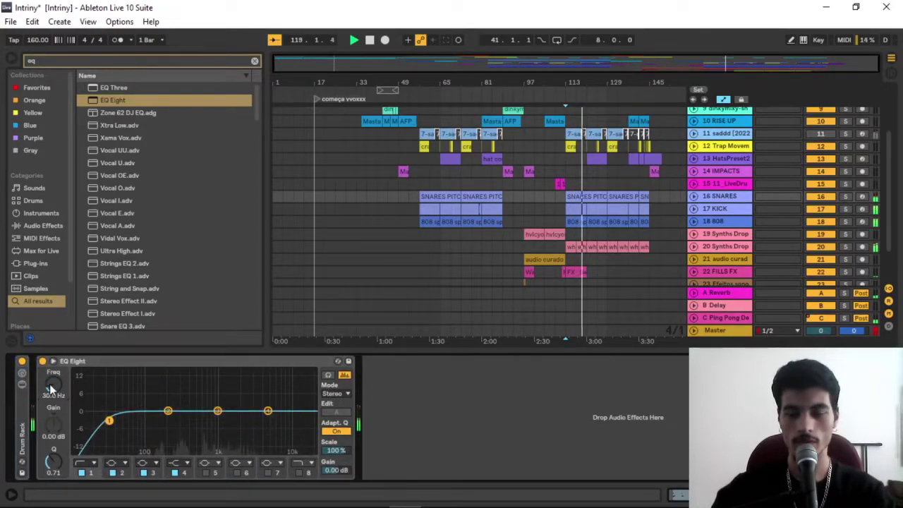
{"action": "scroll", "coordinate": [51, 386], "scroll_direction": "up", "scroll_amount": 4}
{"action": "scroll", "coordinate": [52, 388], "scroll_direction": "up", "scroll_amount": 3}
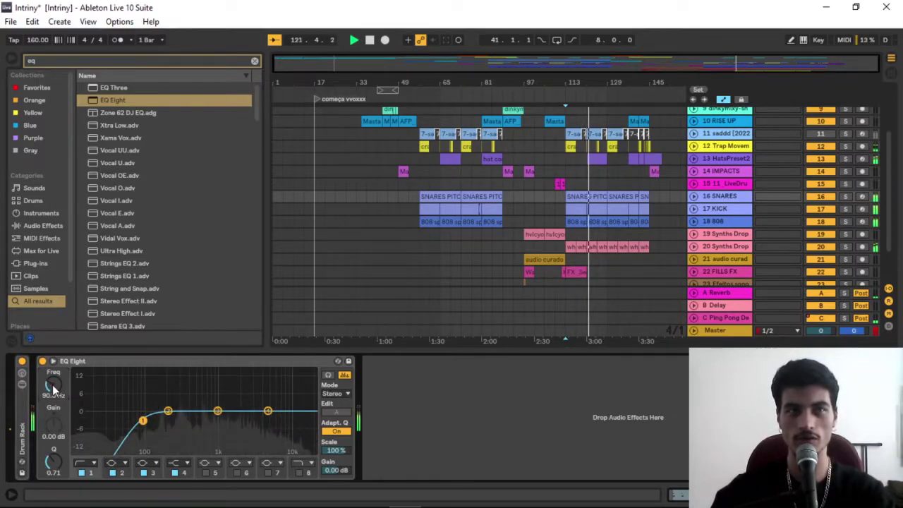
{"action": "scroll", "coordinate": [51, 387], "scroll_direction": "up", "scroll_amount": 3}
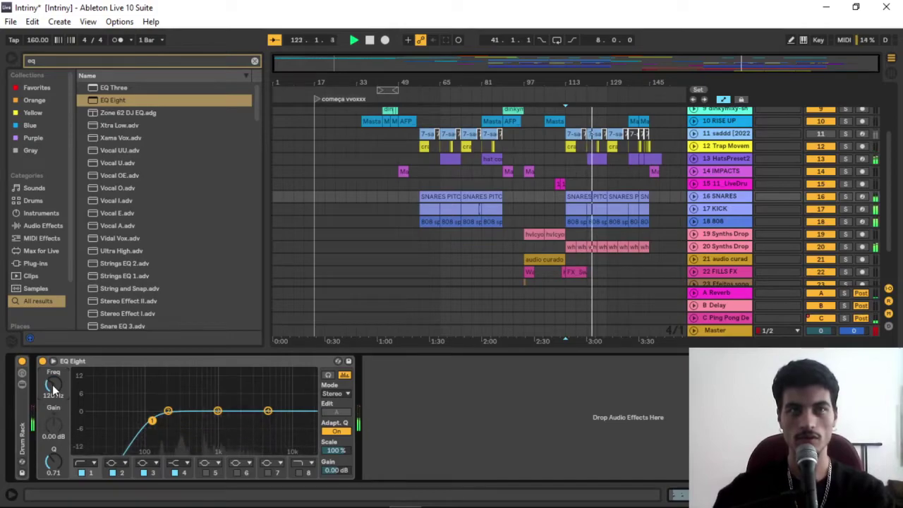
Boost EQ Eight's third band about 2.1 dB at 2.40 kHz, then switch to M/S mode and enable a low cut on the side channel
{"action": "left_click_drag", "start_coordinate": [221, 415], "coordinate": [244, 406]}
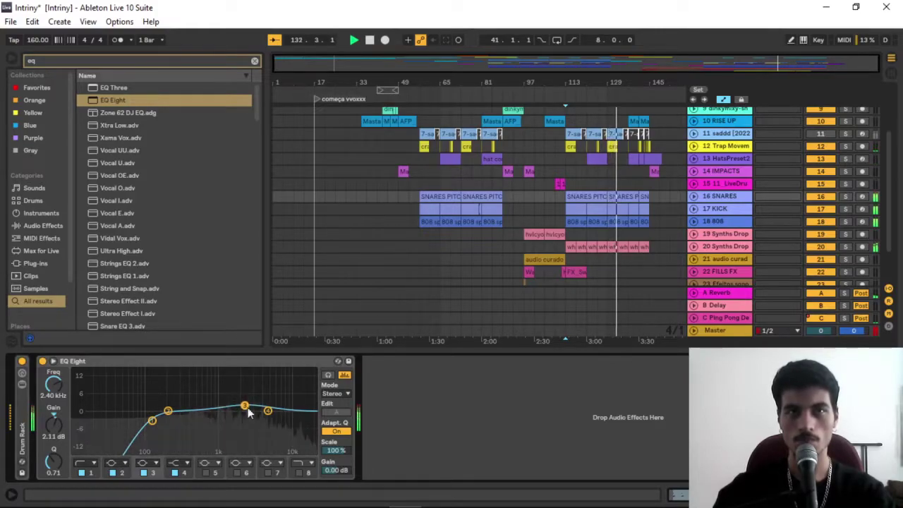
{"action": "left_click", "coordinate": [338, 394]}
{"action": "left_click", "coordinate": [333, 421]}
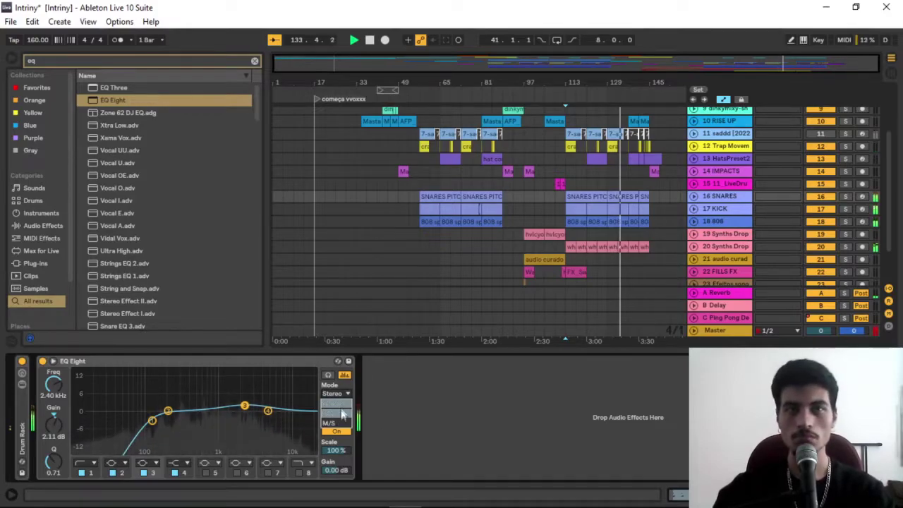
{"action": "left_click", "coordinate": [82, 472]}
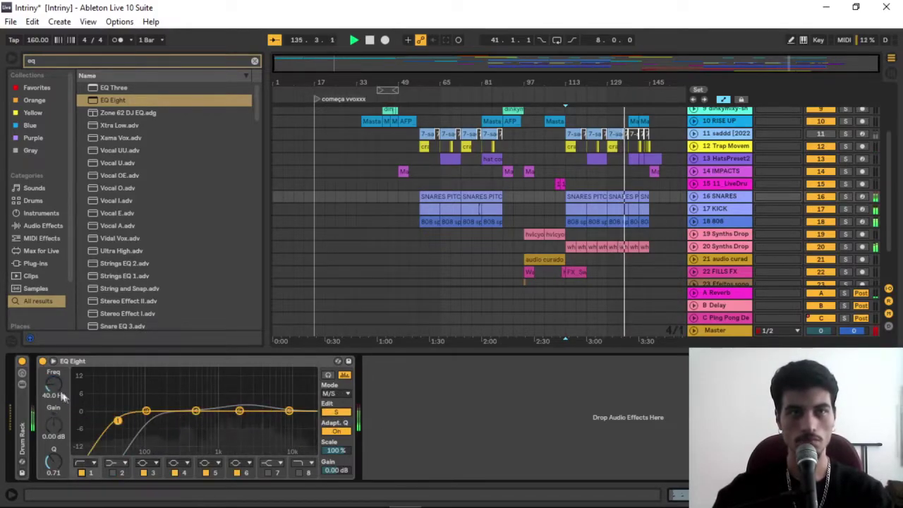
{"action": "left_click", "coordinate": [337, 412]}
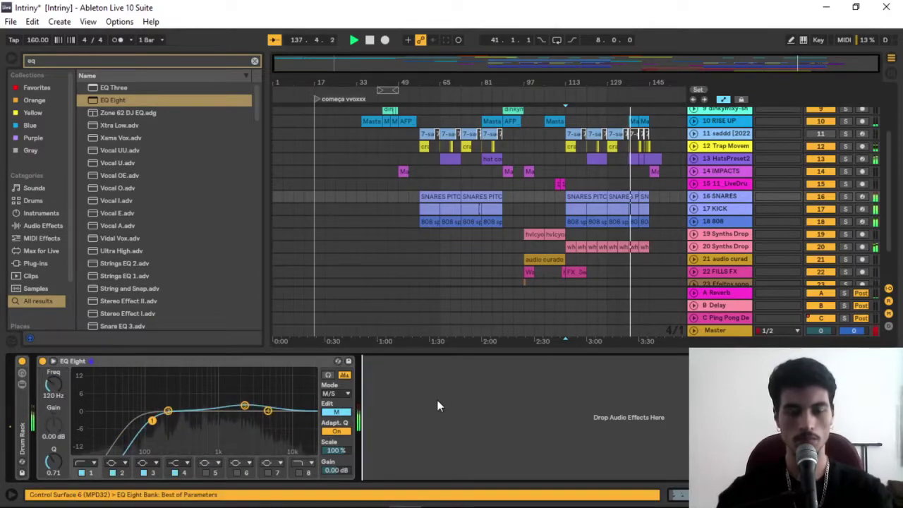
Find Compressor with the browser search "comp" and add it to the SNARES track after EQ Eight
{"action": "key", "text": "ctrl+f"}
{"action": "type", "text": "comp"}
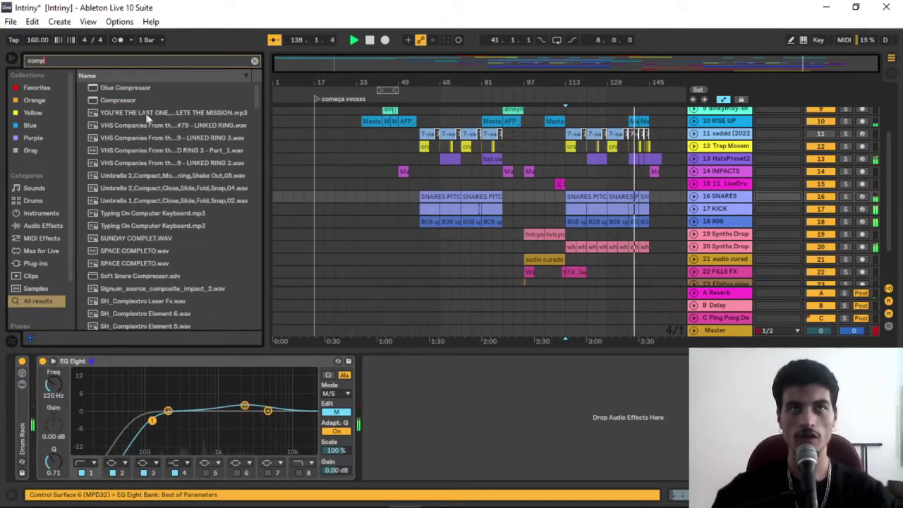
{"action": "left_click", "coordinate": [114, 100]}
{"action": "left_click_drag", "start_coordinate": [115, 101], "coordinate": [587, 444]}
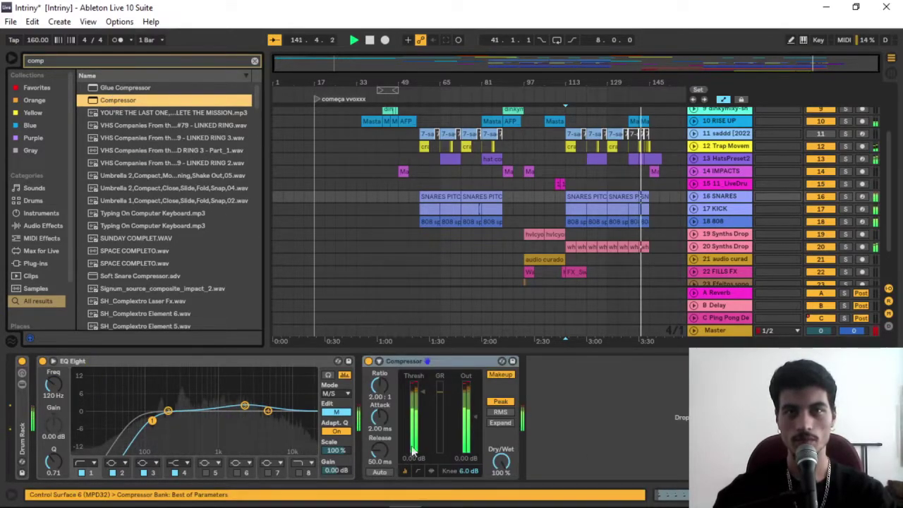
Set the SNARES Compressor to threshold -3.43 dB, ratio 2.52:1, attack 0.10 ms and release 15.5 ms, and hide the device view and browser
{"action": "left_click", "coordinate": [417, 471]}
{"action": "left_click", "coordinate": [431, 470]}
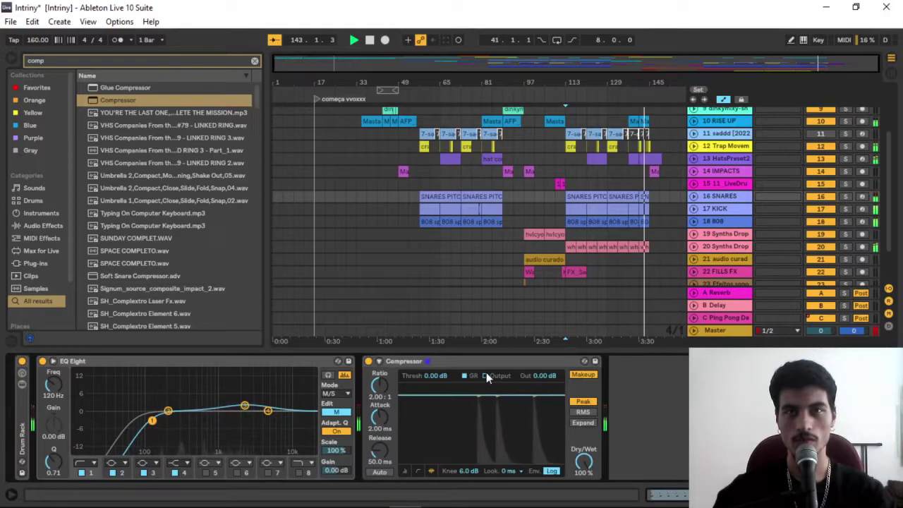
{"action": "left_click_drag", "start_coordinate": [484, 396], "coordinate": [484, 402]}
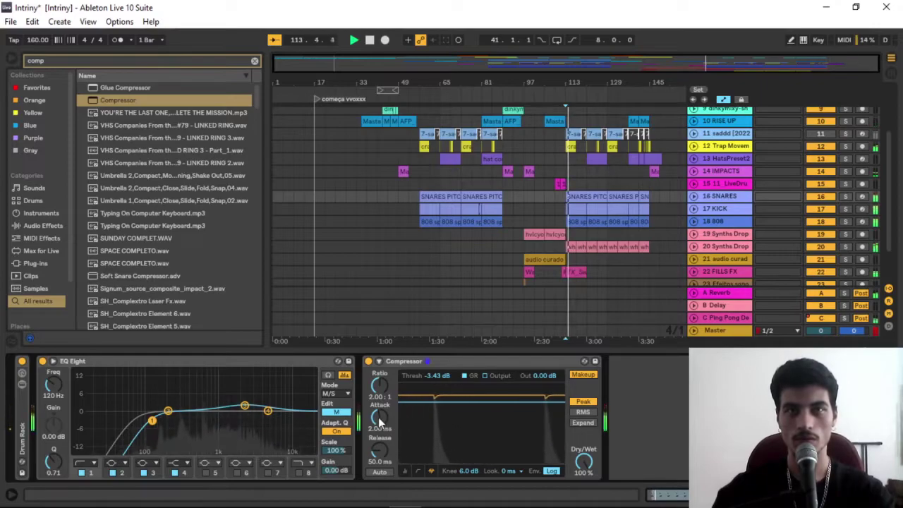
{"action": "mouse_move", "coordinate": [378, 421]}
{"action": "left_mouse_down"}
{"action": "mouse_move", "coordinate": [379, 395]}
{"action": "mouse_move", "coordinate": [379, 436]}
{"action": "left_mouse_up"}
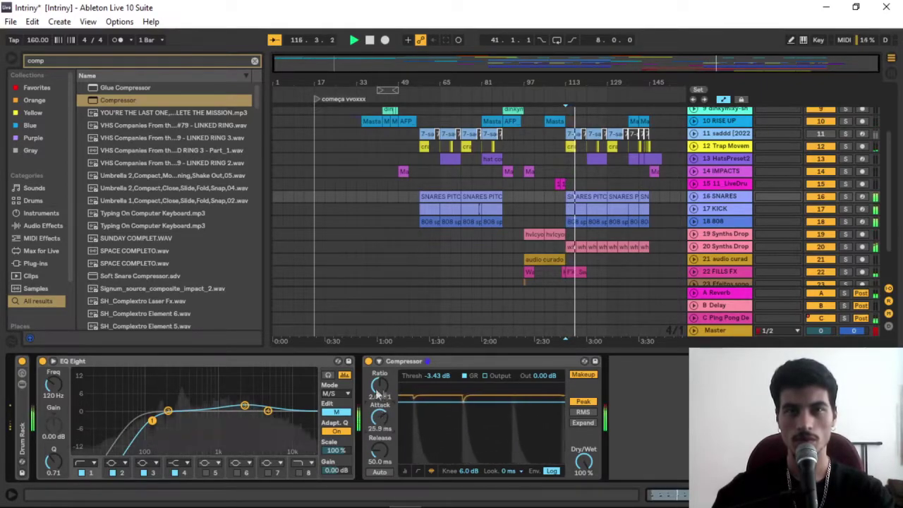
{"action": "left_click_drag", "start_coordinate": [381, 388], "coordinate": [384, 378]}
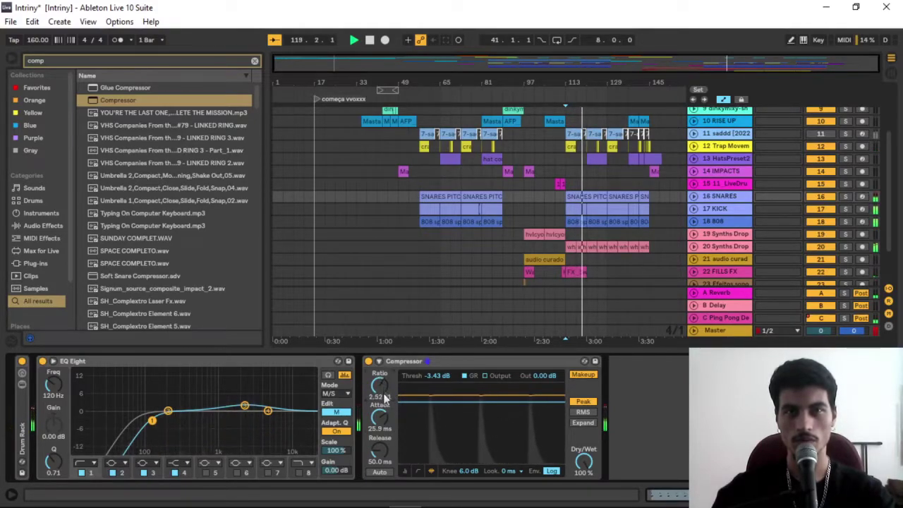
{"action": "left_click_drag", "start_coordinate": [382, 420], "coordinate": [378, 455]}
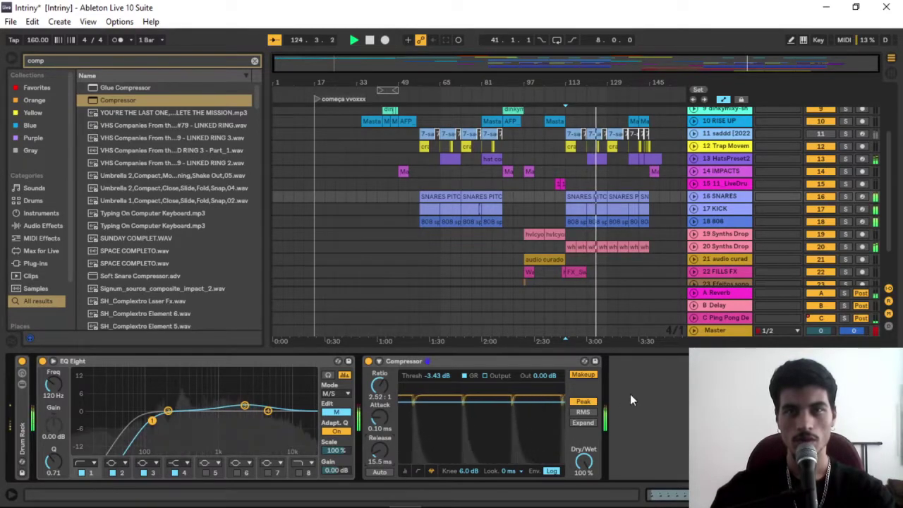
{"action": "key", "text": "ctrl+alt+l"}
{"action": "key", "text": "ctrl+alt+b"}
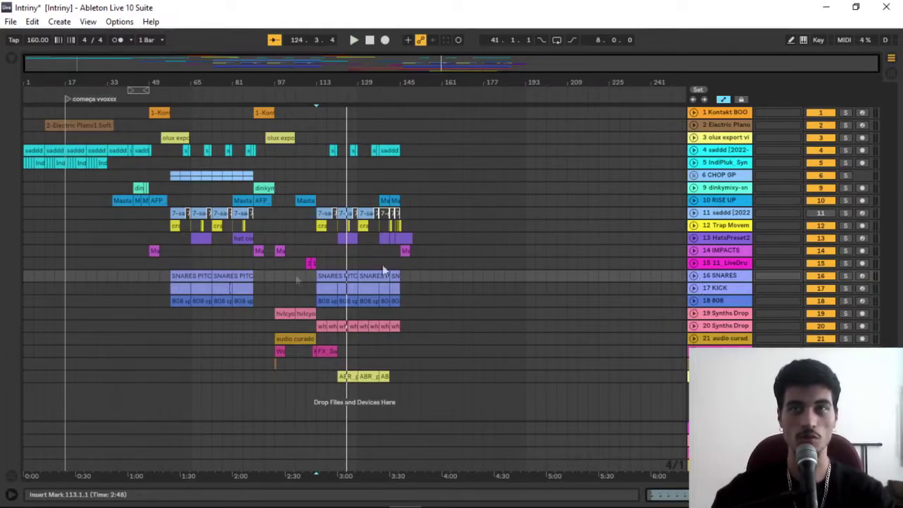
Play the CHOP GP group from bar 65 and add EQ Eight to its empty device chain using the browser search "eq"
{"action": "double_click", "coordinate": [722, 180]}
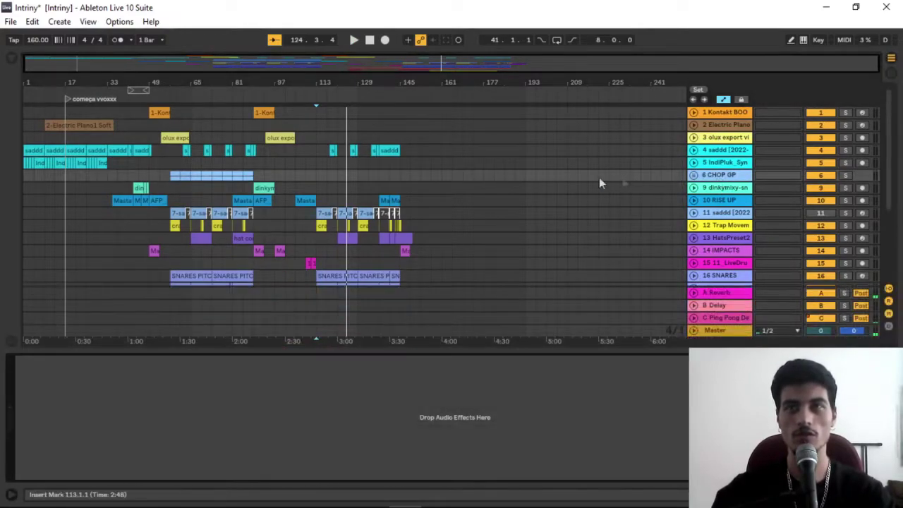
{"action": "left_click", "coordinate": [188, 174]}
{"action": "key", "text": "space"}
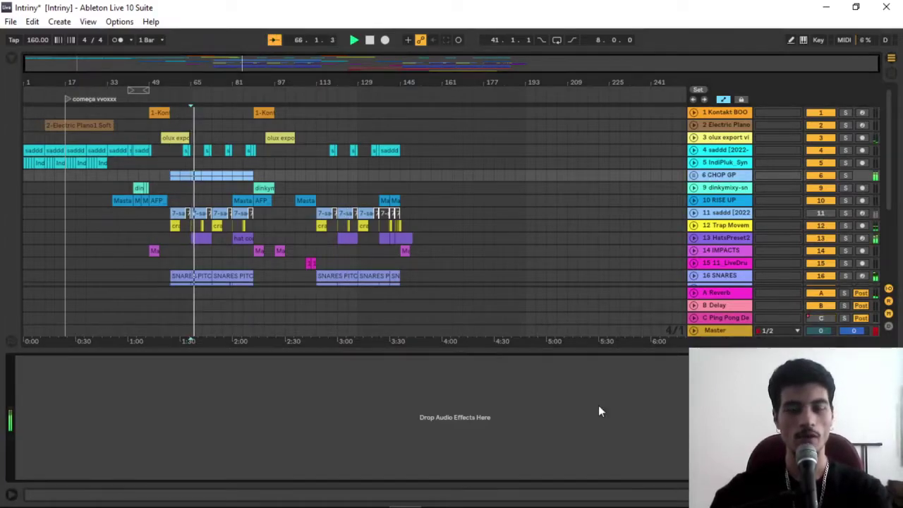
{"action": "key", "text": "ctrl+f"}
{"action": "type", "text": "eq"}
{"action": "double_click", "coordinate": [89, 100]}
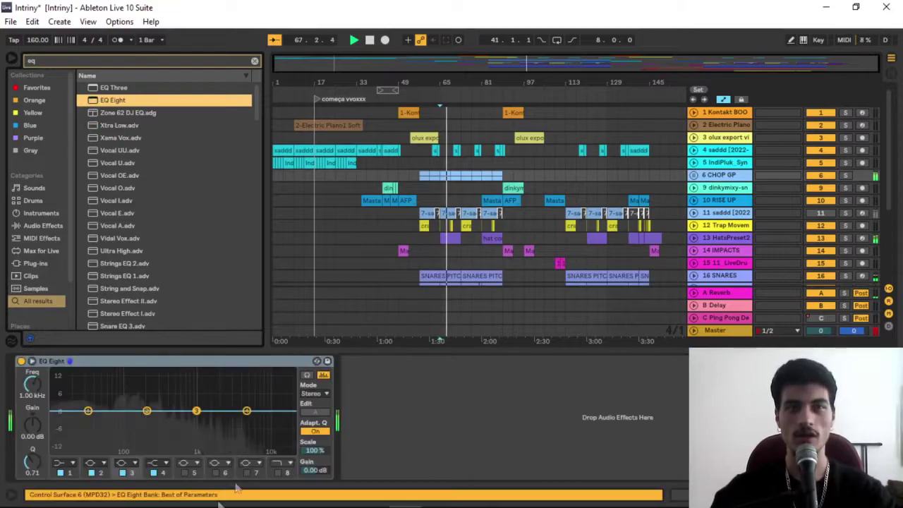
Add a Saturator after EQ Eight on the CHOP GP group, fold it, and hide the browser and device view
{"action": "type", "text": "satur"}
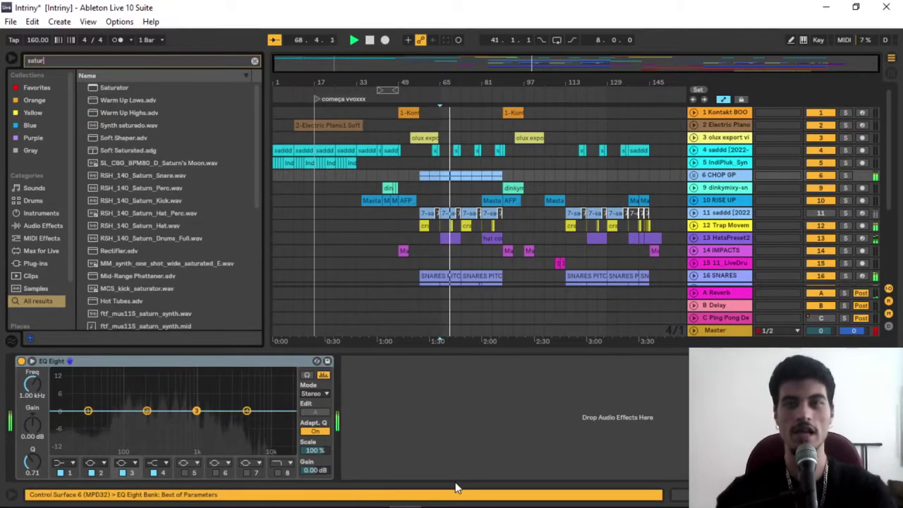
{"action": "double_click", "coordinate": [114, 86]}
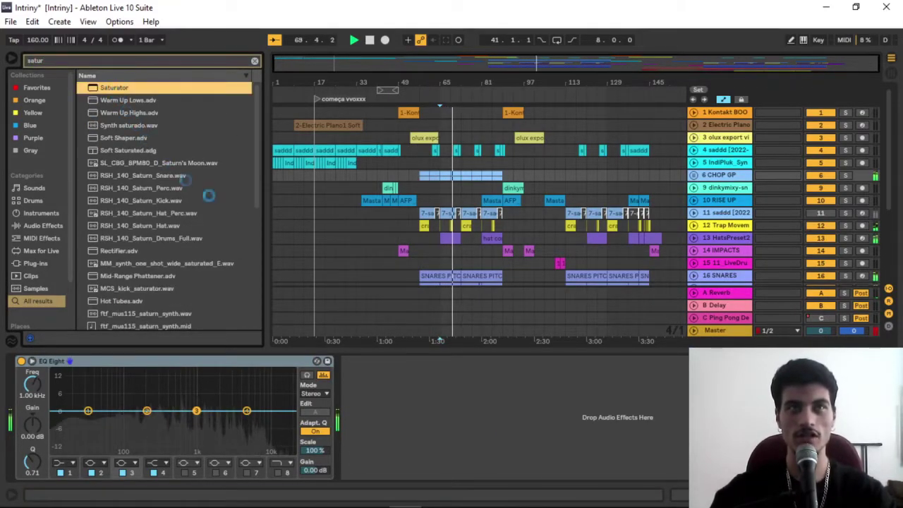
{"action": "left_click", "coordinate": [358, 361]}
{"action": "left_click_drag", "start_coordinate": [358, 390], "coordinate": [358, 383]}
{"action": "double_click", "coordinate": [442, 365]}
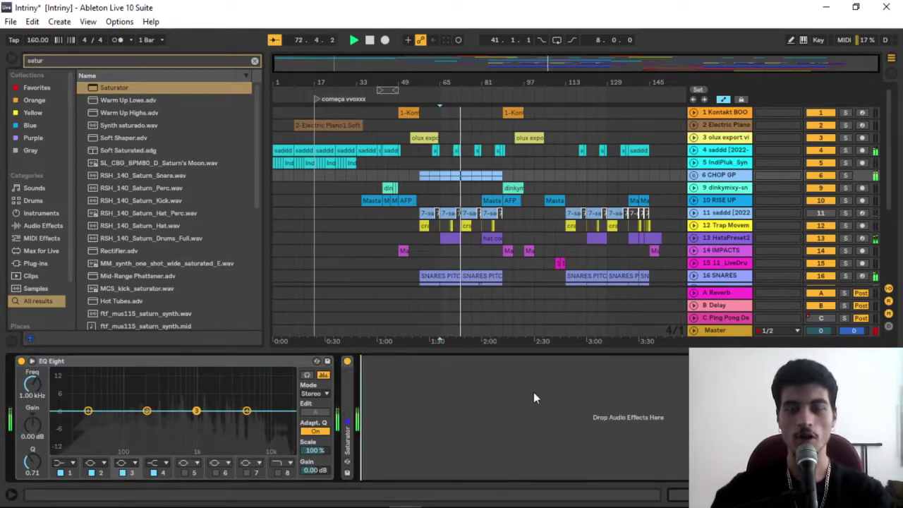
{"action": "key", "text": "ctrl+alt+b"}
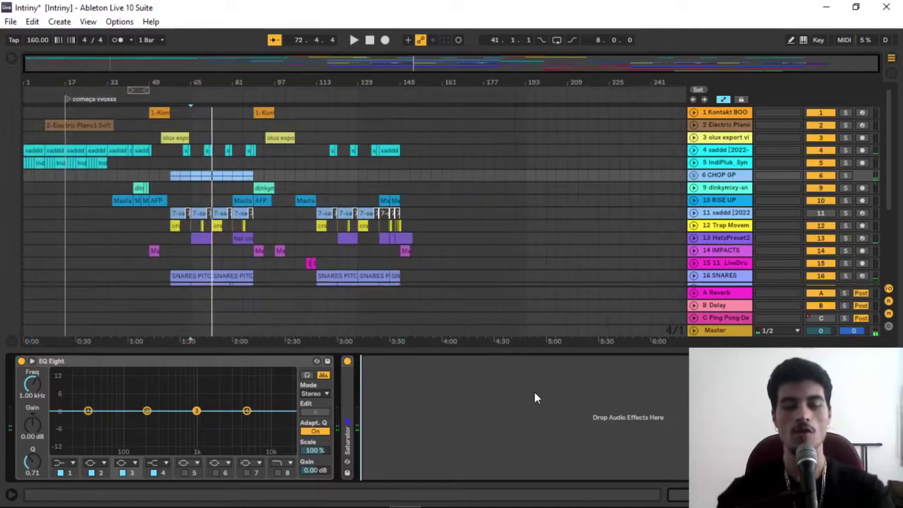
{"action": "key", "text": "ctrl+alt+l"}
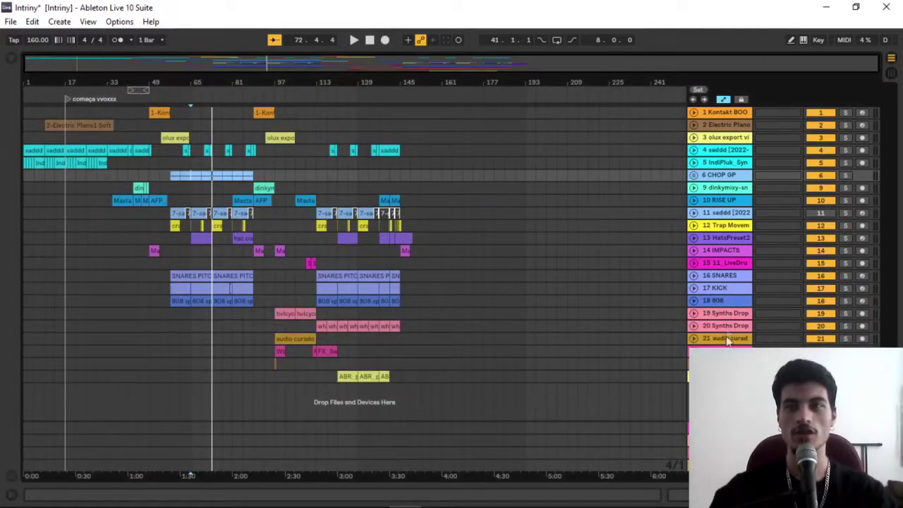
Unfold the Master, Ping Pong Delay, Delay and Reverb tracks to inspect their automation lanes, and fold them again
{"action": "left_click", "coordinate": [694, 466]}
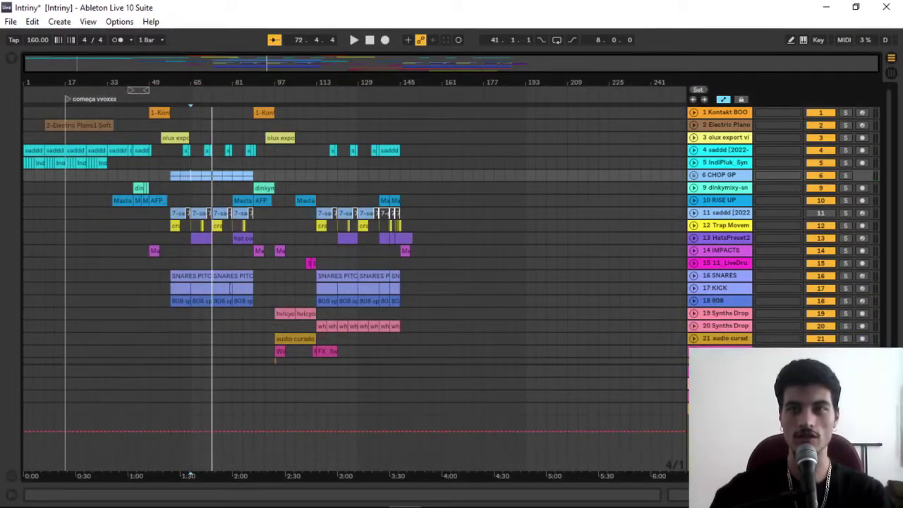
{"action": "left_click", "coordinate": [694, 396]}
{"action": "left_click", "coordinate": [694, 337]}
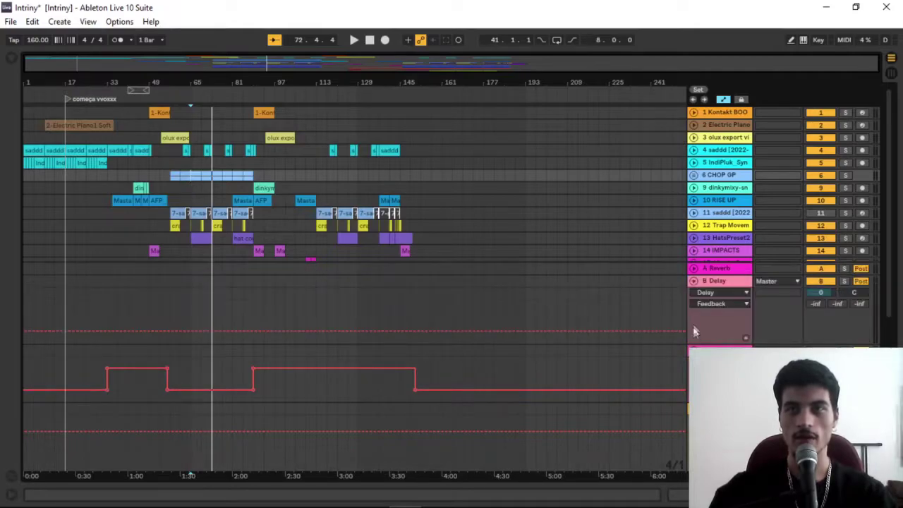
{"action": "left_click", "coordinate": [694, 269]}
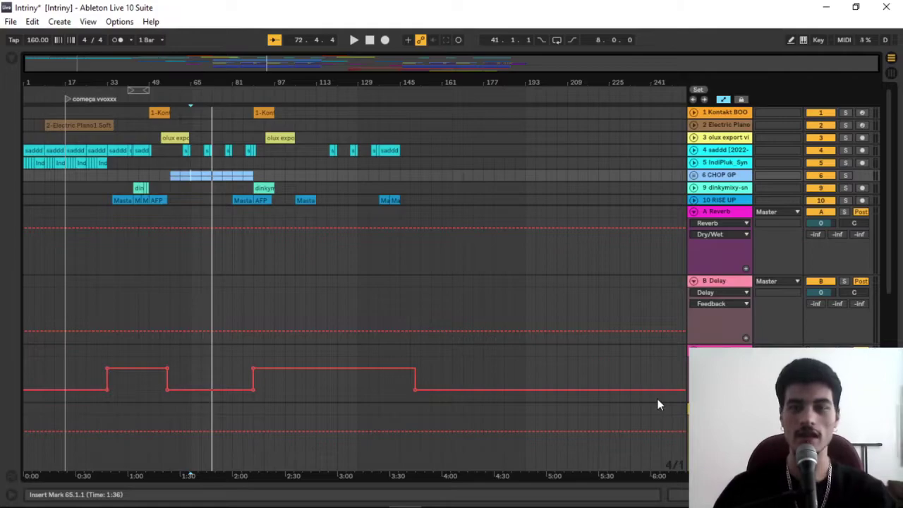
{"action": "left_click", "coordinate": [693, 211]}
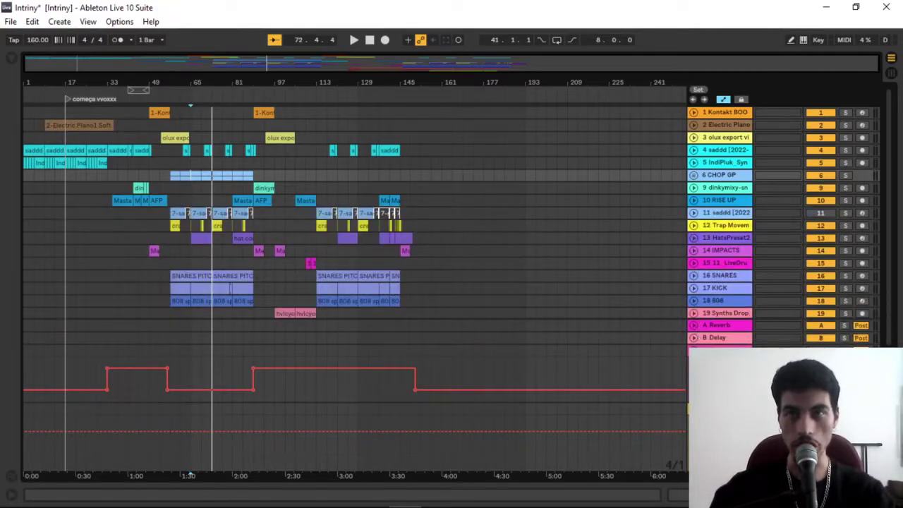
{"action": "left_click", "coordinate": [694, 327]}
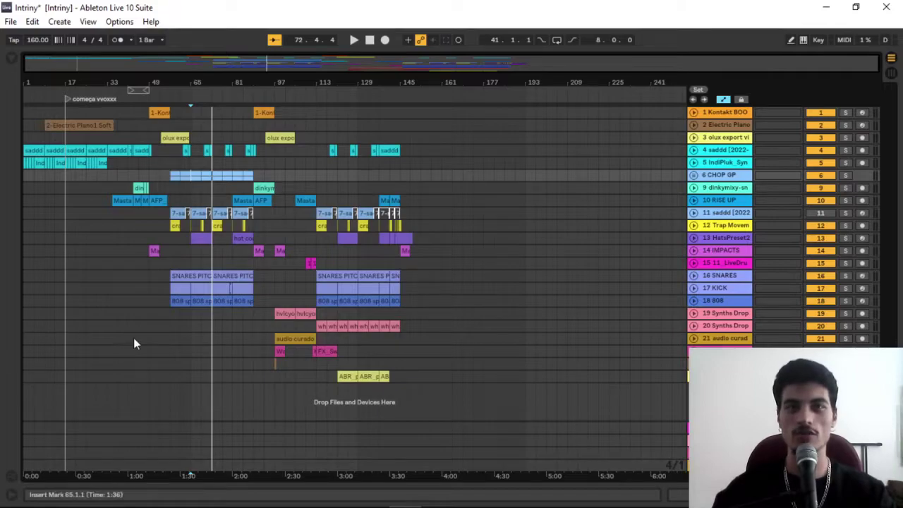
{"action": "scroll", "coordinate": [133, 344], "scroll_direction": "up", "scroll_amount": 3}
{"action": "scroll", "coordinate": [133, 338], "scroll_direction": "down", "scroll_amount": 4}
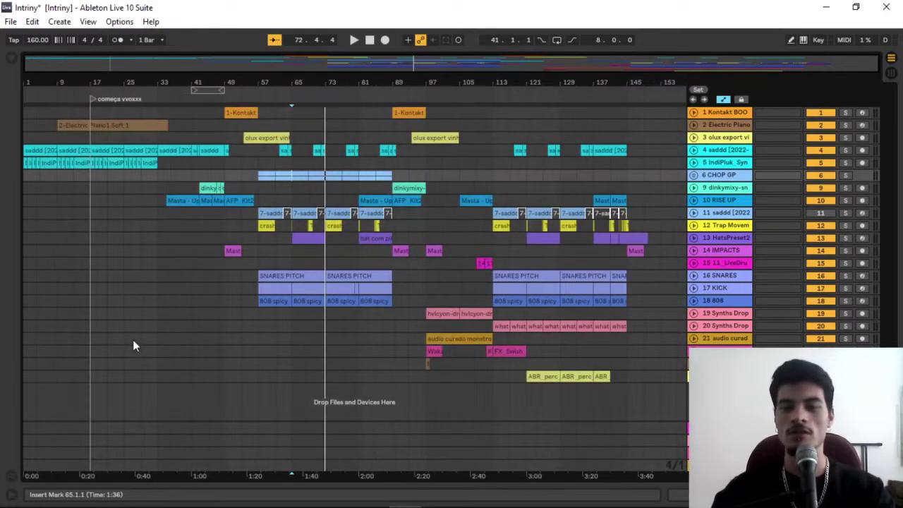
{"action": "scroll", "coordinate": [134, 345], "scroll_direction": "up", "scroll_amount": 3}
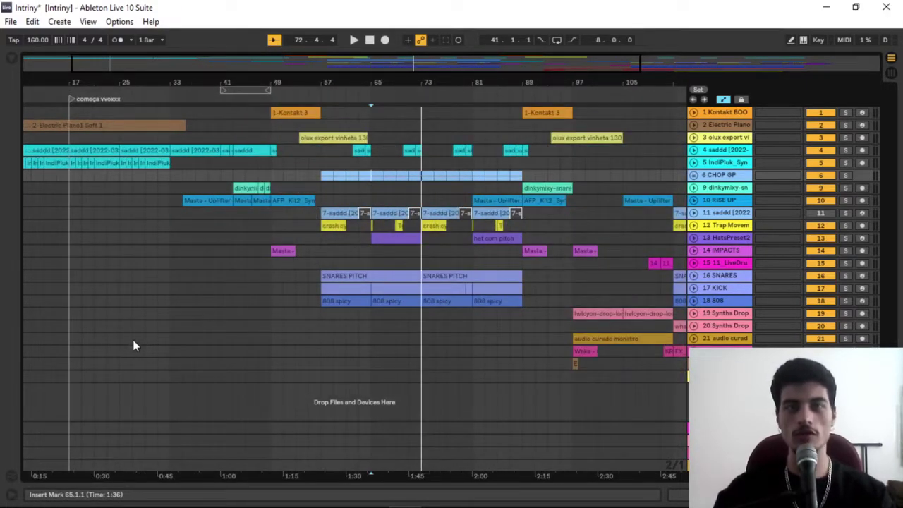
{"action": "scroll", "coordinate": [134, 346], "scroll_direction": "down", "scroll_amount": 3}
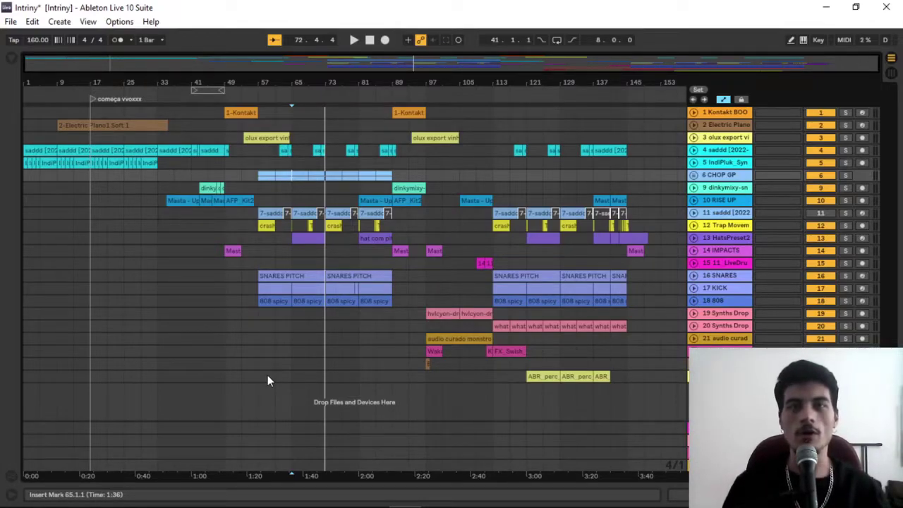
Mute the audio curado track and play the arrangement from bar 97, where the Synths Drop loops begin
{"action": "key", "text": "Home"}
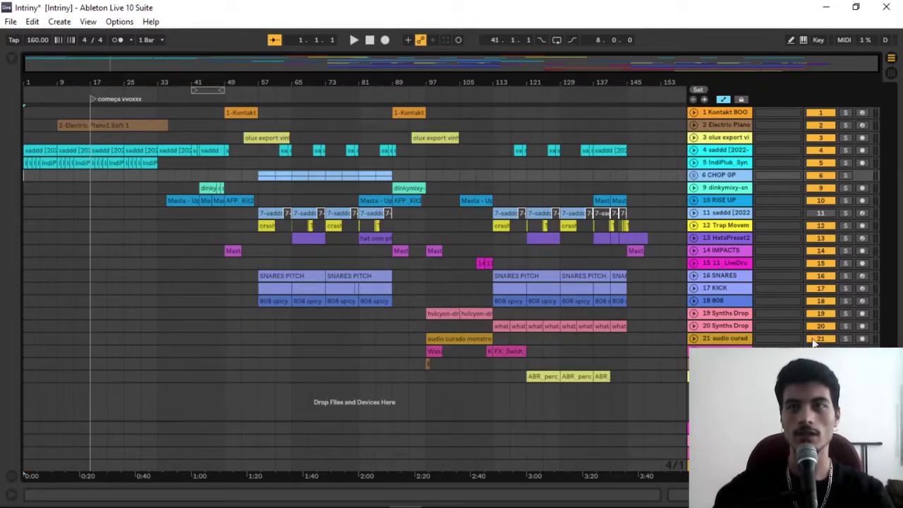
{"action": "left_click", "coordinate": [425, 329]}
{"action": "key", "text": "space"}
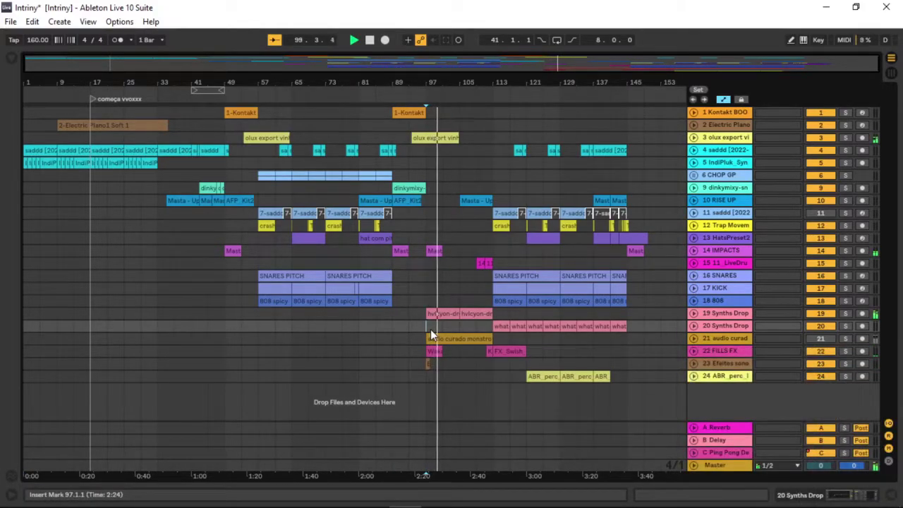
{"action": "scroll", "coordinate": [431, 330], "scroll_direction": "up", "scroll_amount": 2}
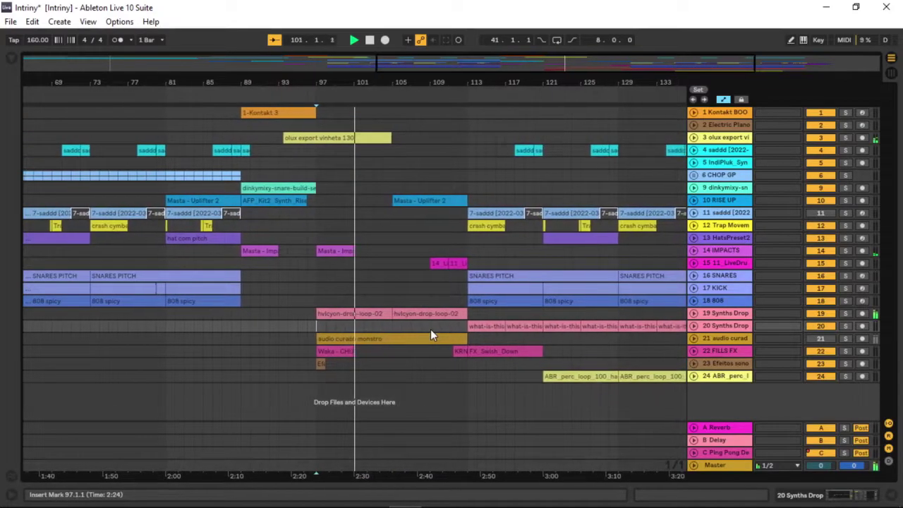